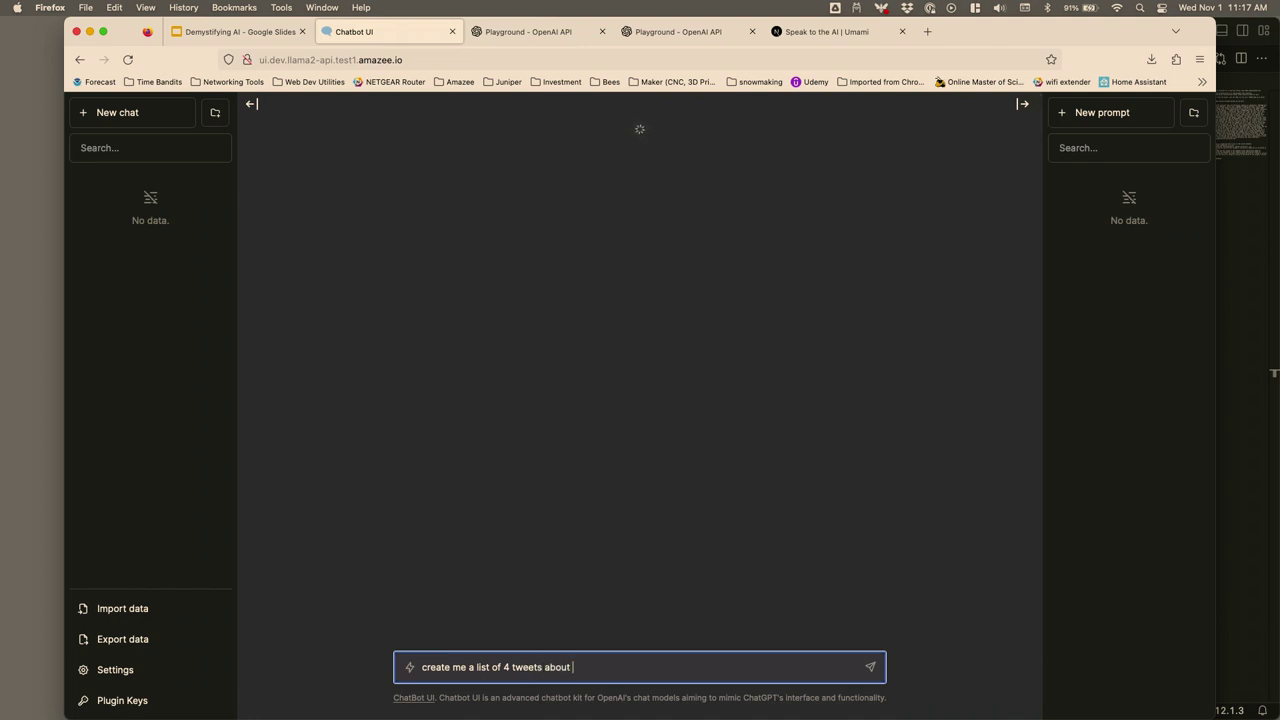
Step: Finish and send the chatbot prompt "create me a list of 4 tweets about an api presentation at drupal govcon"
{"action": "type", "text": "an api presentation at drupal"}
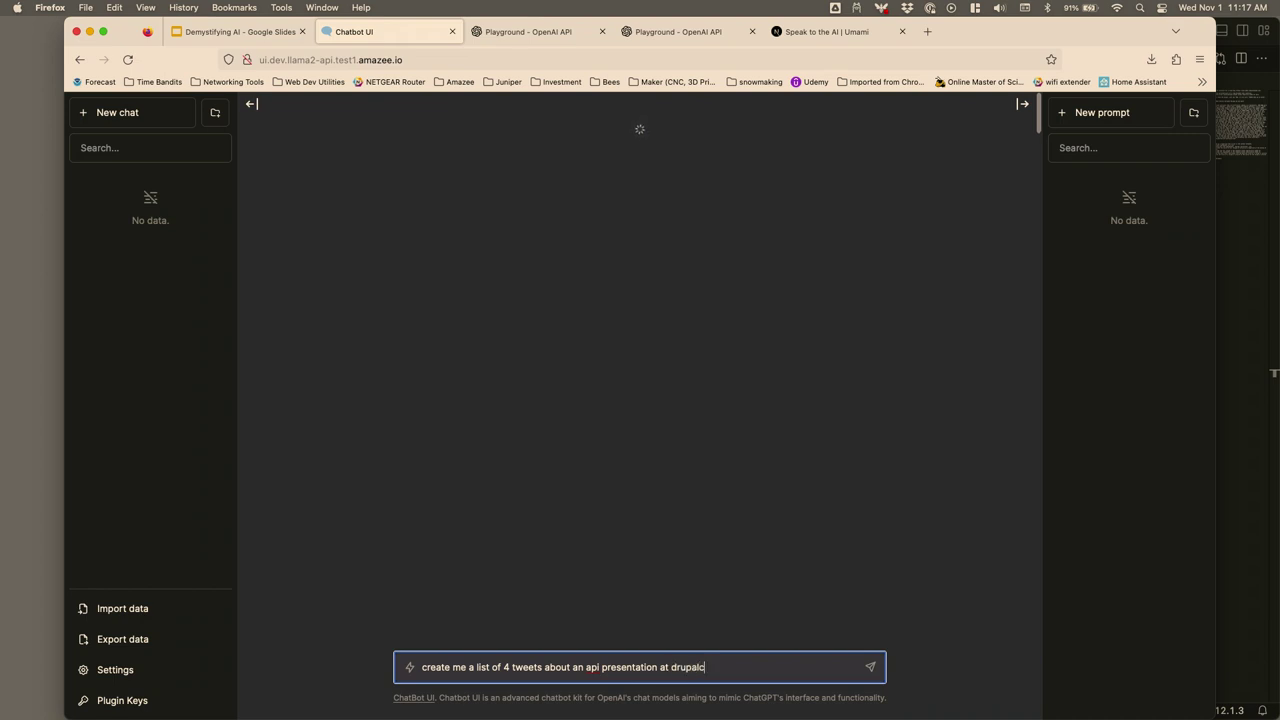
{"action": "type", "text": " govcon"}
{"action": "key", "text": "Return"}
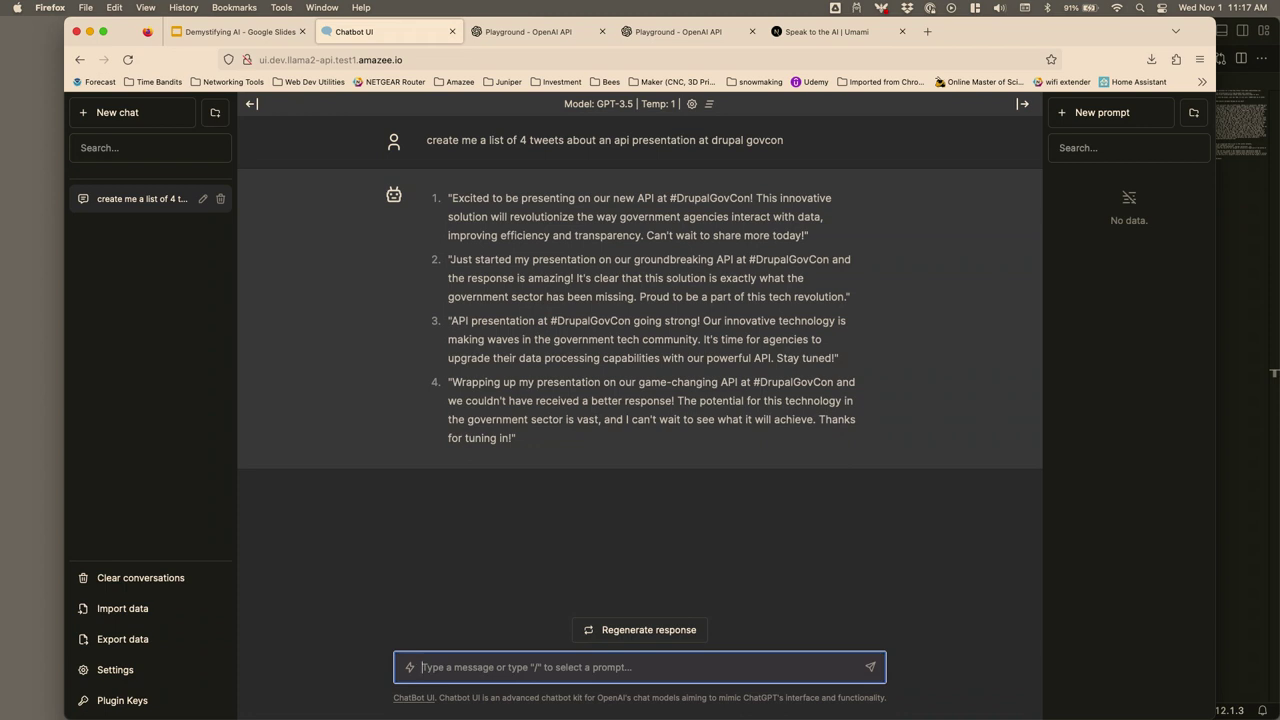
Step: Send the chatbot the follow-up prompt "create me 4 more" in the same conversation
{"action": "type", "text": "cr"}
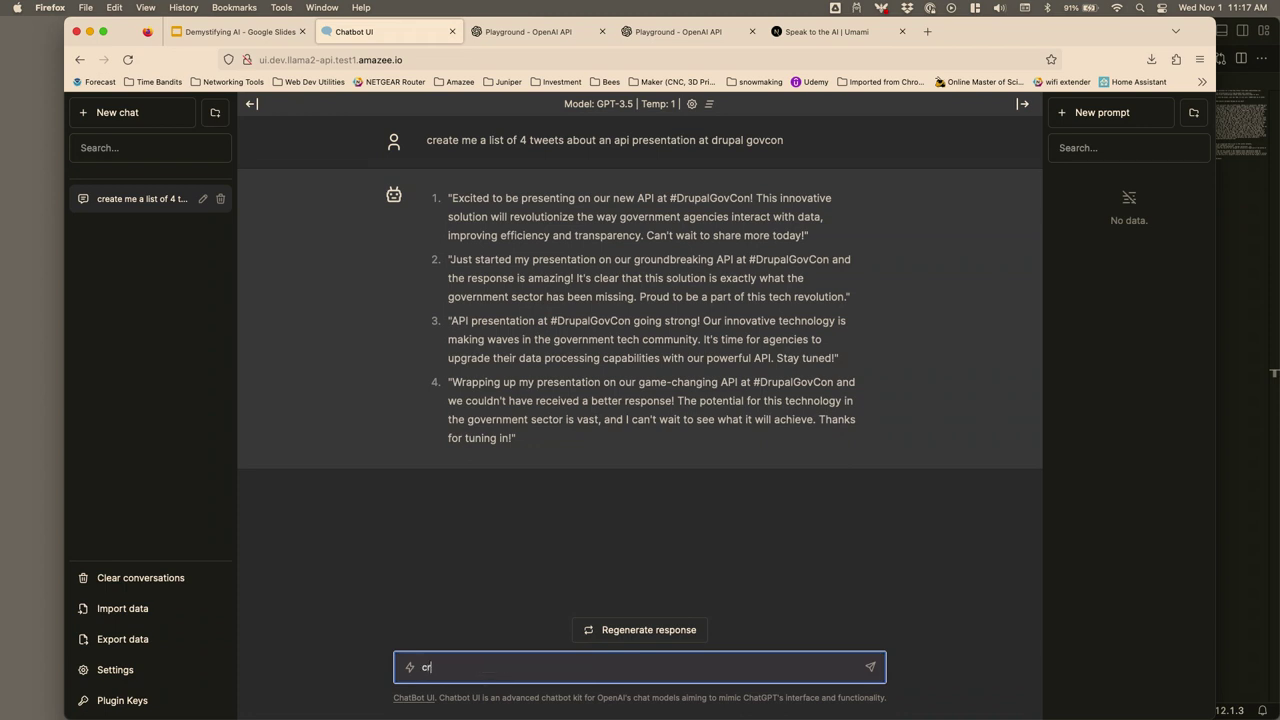
{"action": "type", "text": "eate me 4 more"}
{"action": "key", "text": "Return"}
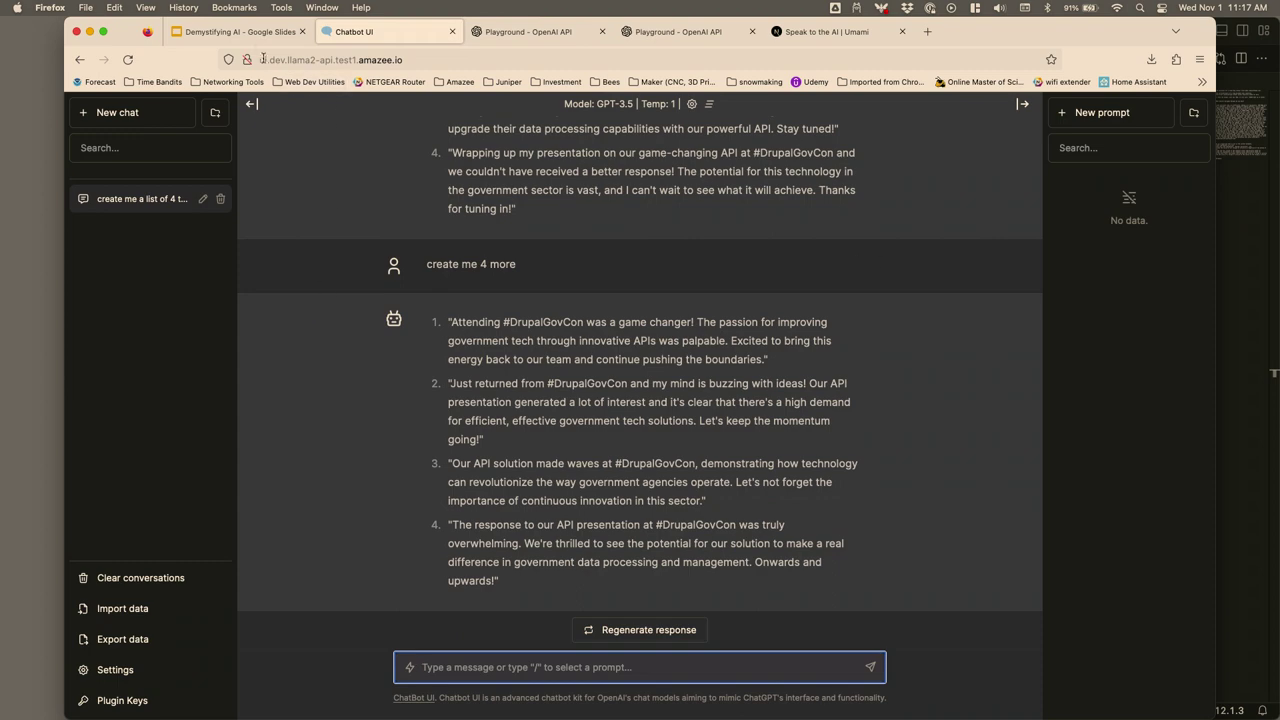
Step: Present the Demystifying AI slides up to the "Ask questions" bullet on the "your content" slide, and exit the slideshow
{"action": "left_click", "coordinate": [245, 31]}
{"action": "left_click", "coordinate": [1017, 118]}
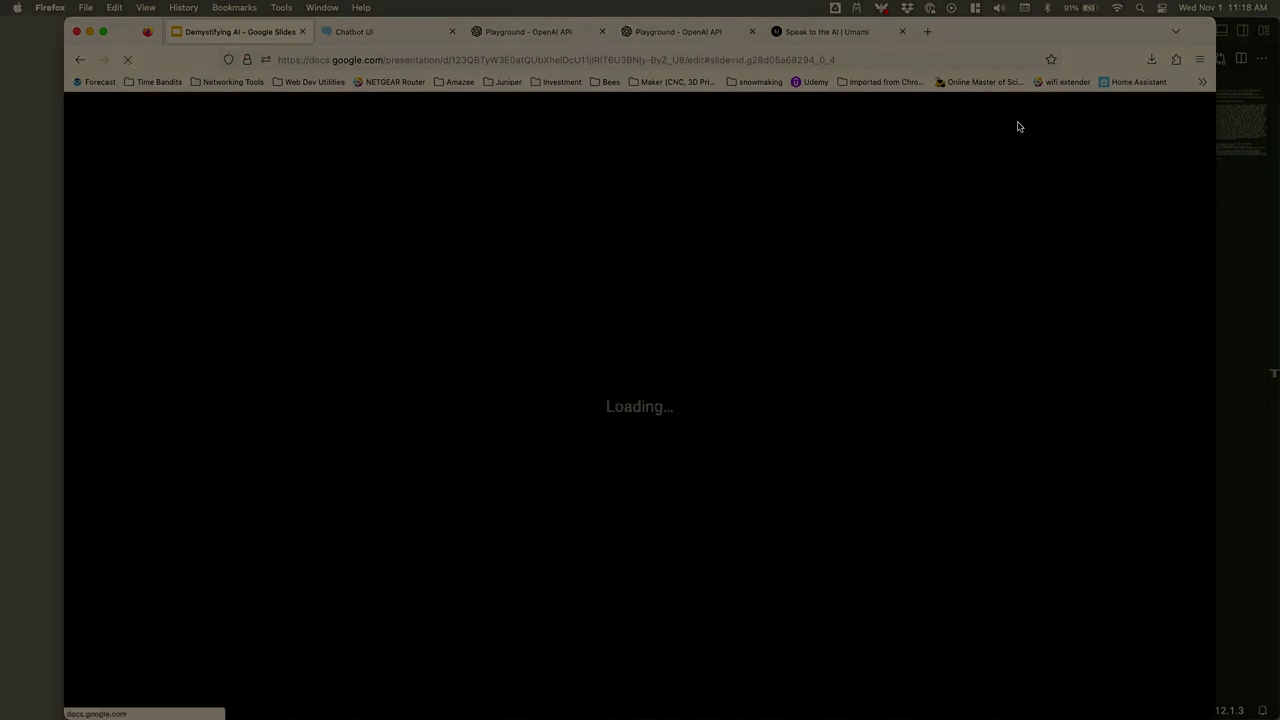
{"action": "key", "text": "Right"}
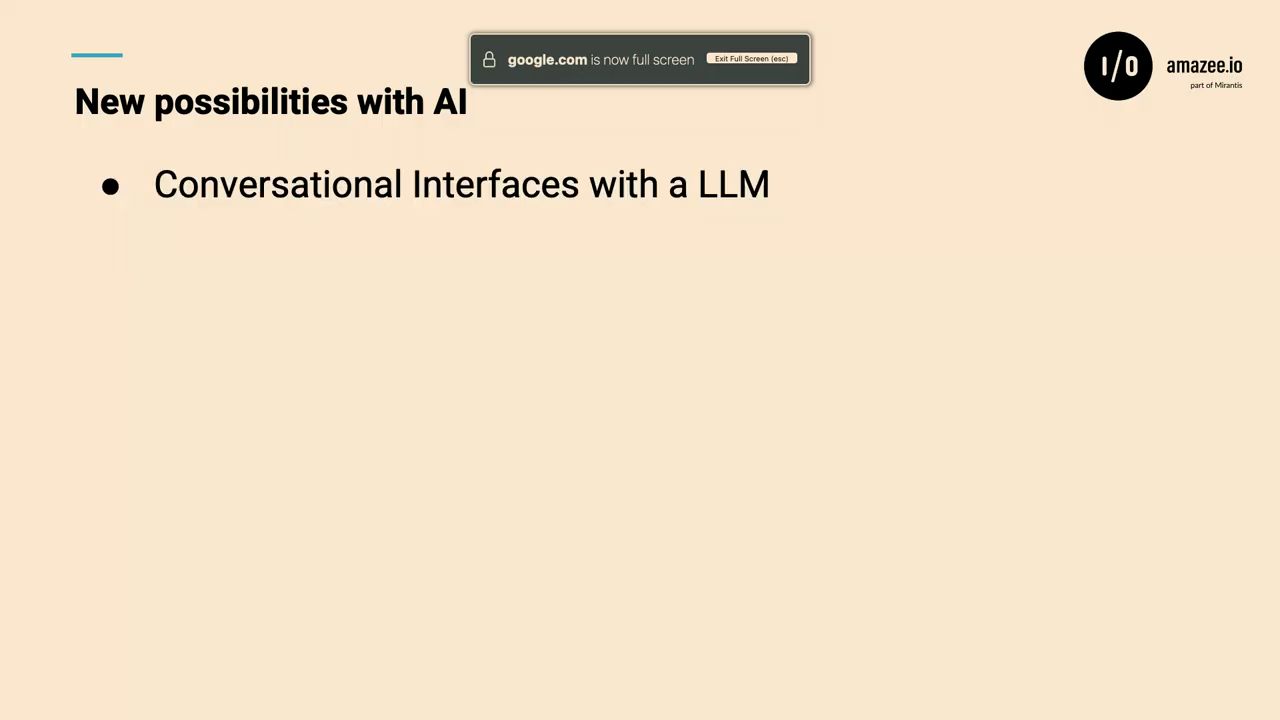
{"action": "key", "text": "Right"}
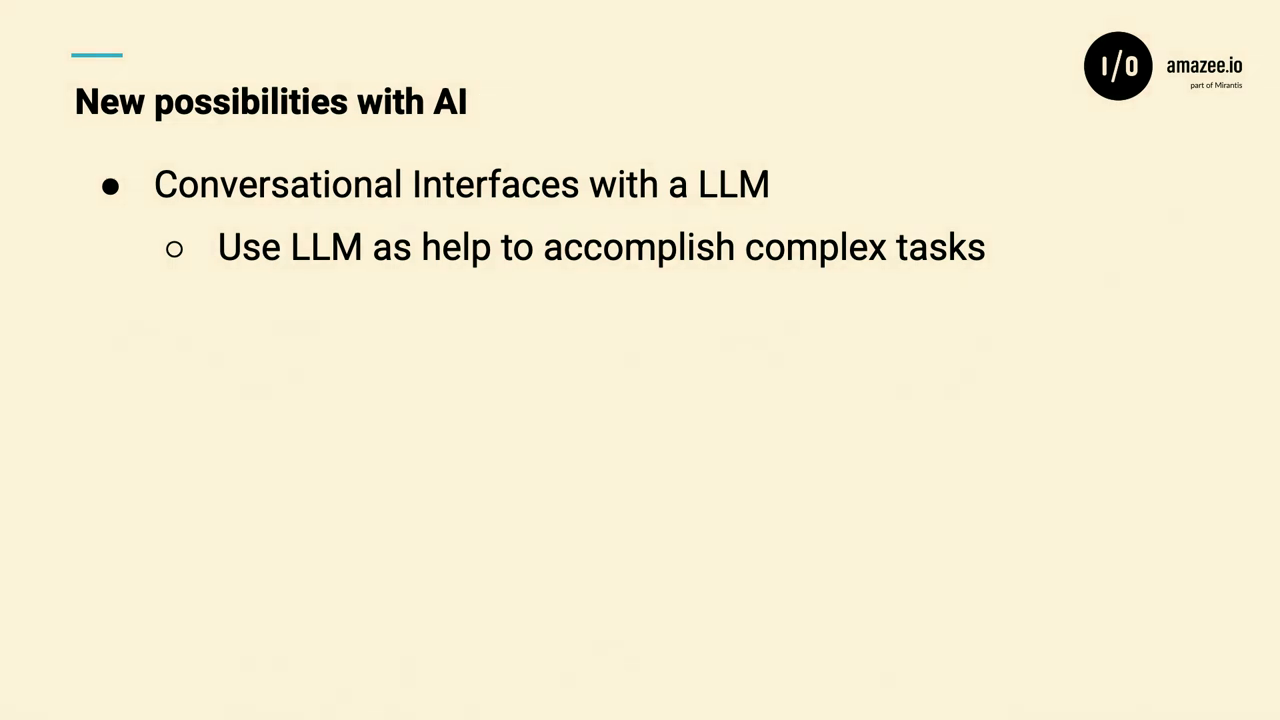
{"action": "key", "text": "Right"}
{"action": "key", "text": "Right"}
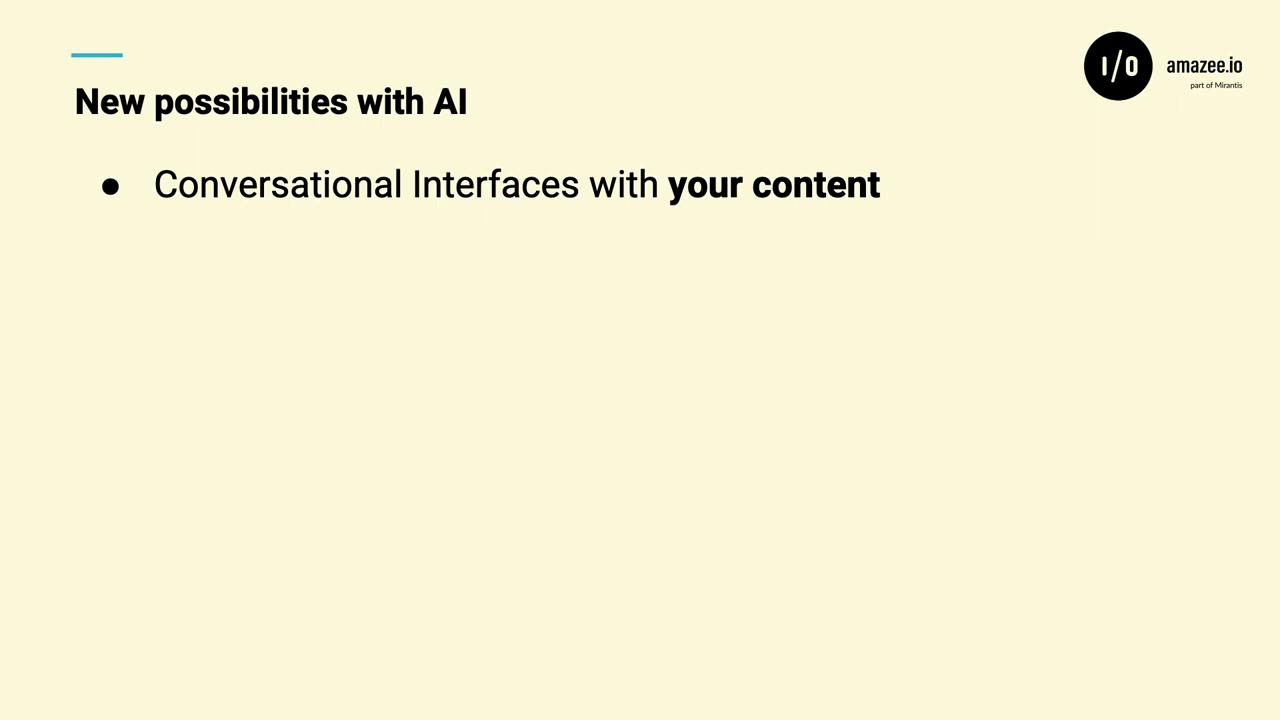
{"action": "key", "text": "Right"}
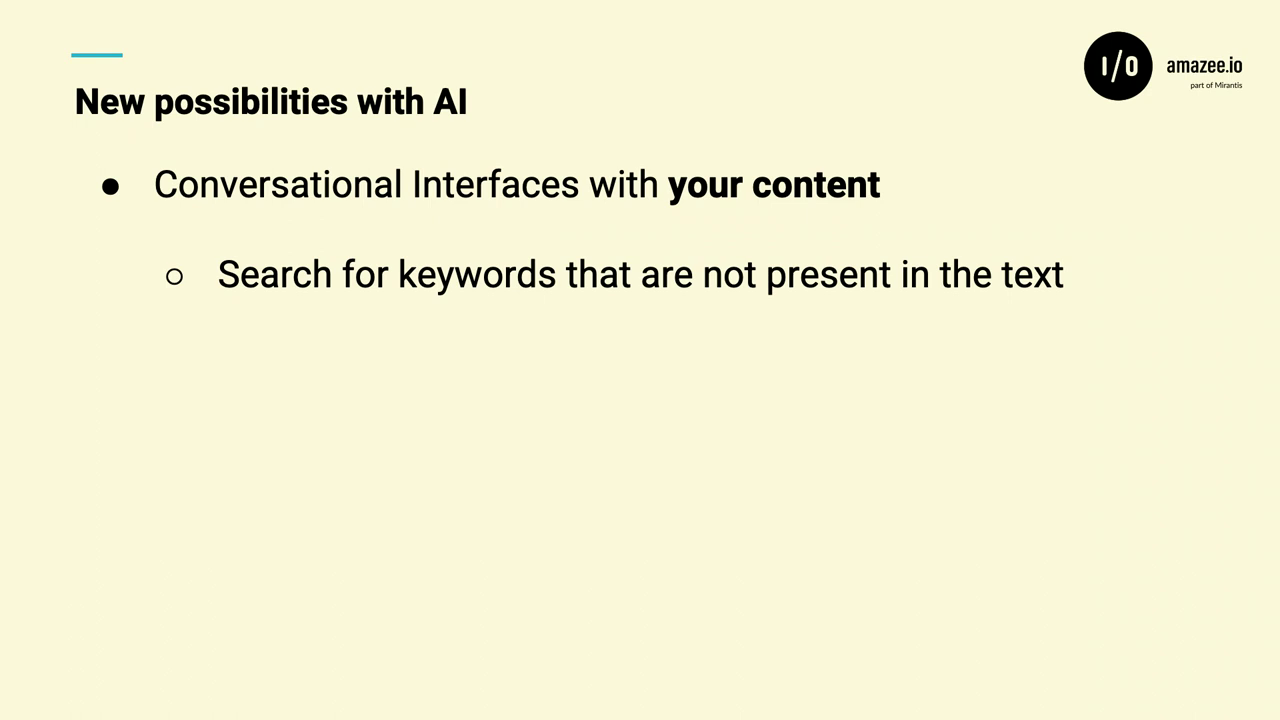
{"action": "key", "text": "Right"}
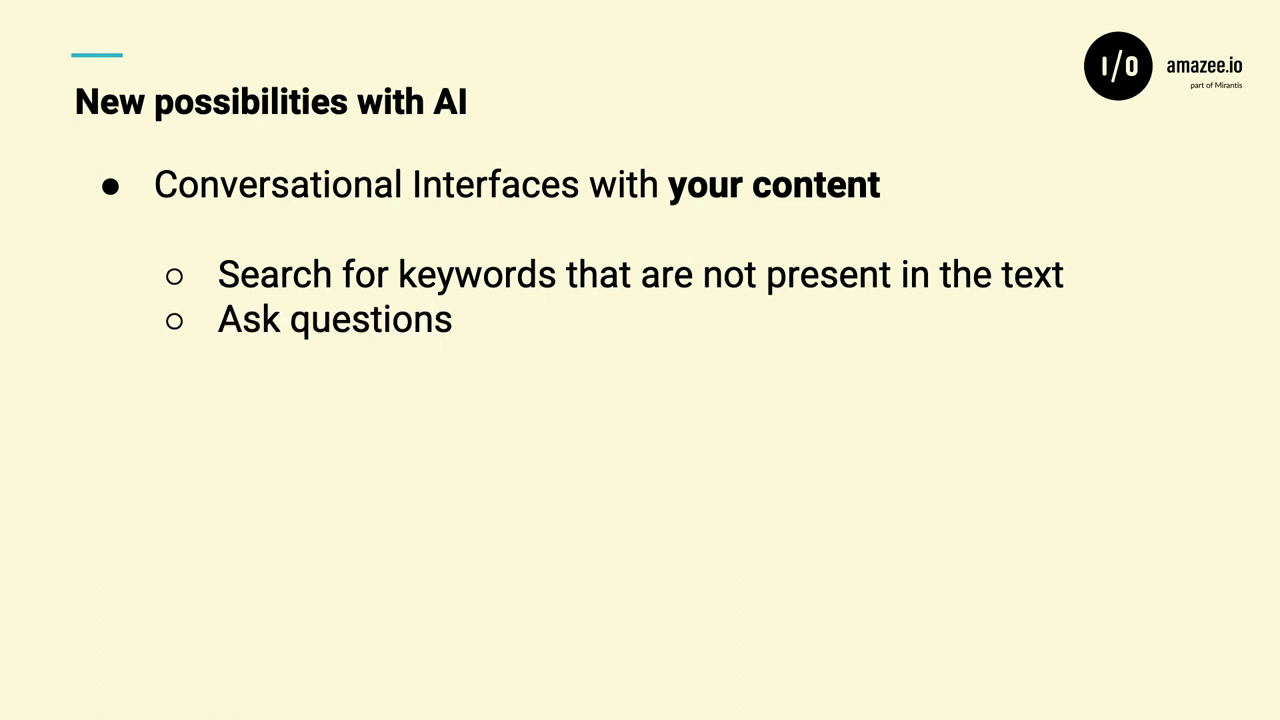
{"action": "key", "text": "Escape"}
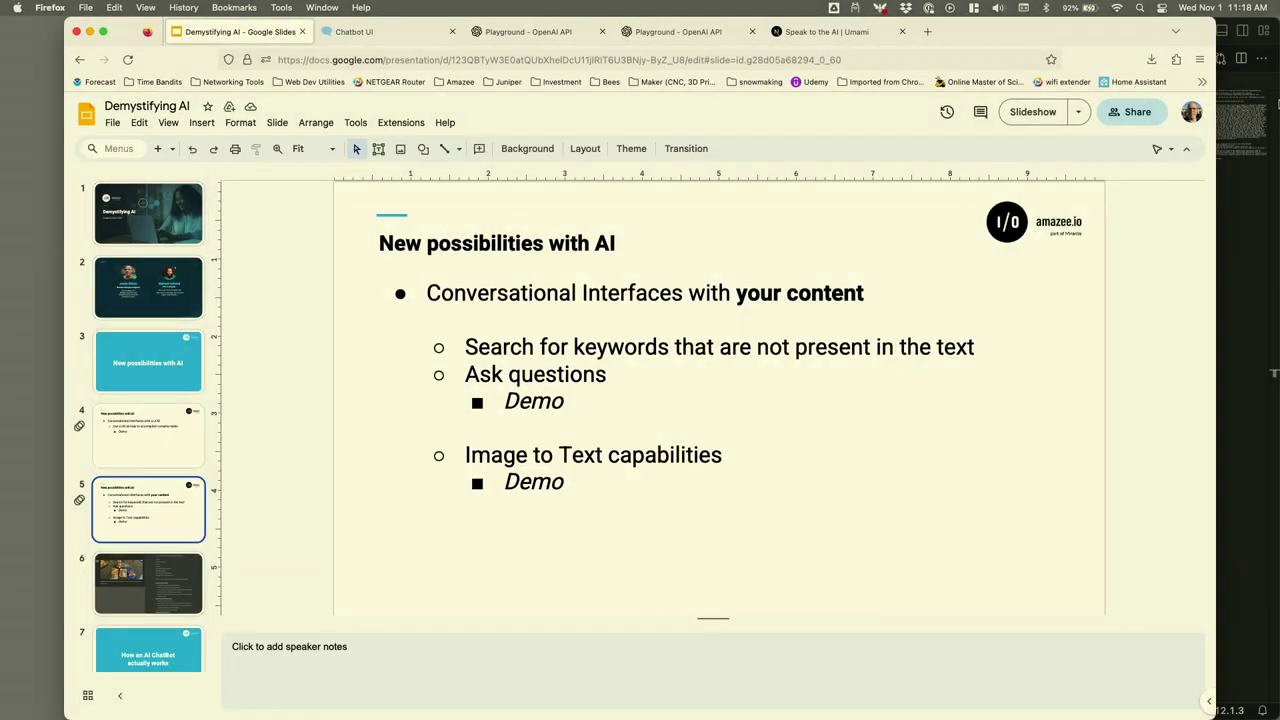
Step: Switch to the Umami site, go to its home page and search for "italian"
{"action": "left_click", "coordinate": [813, 40]}
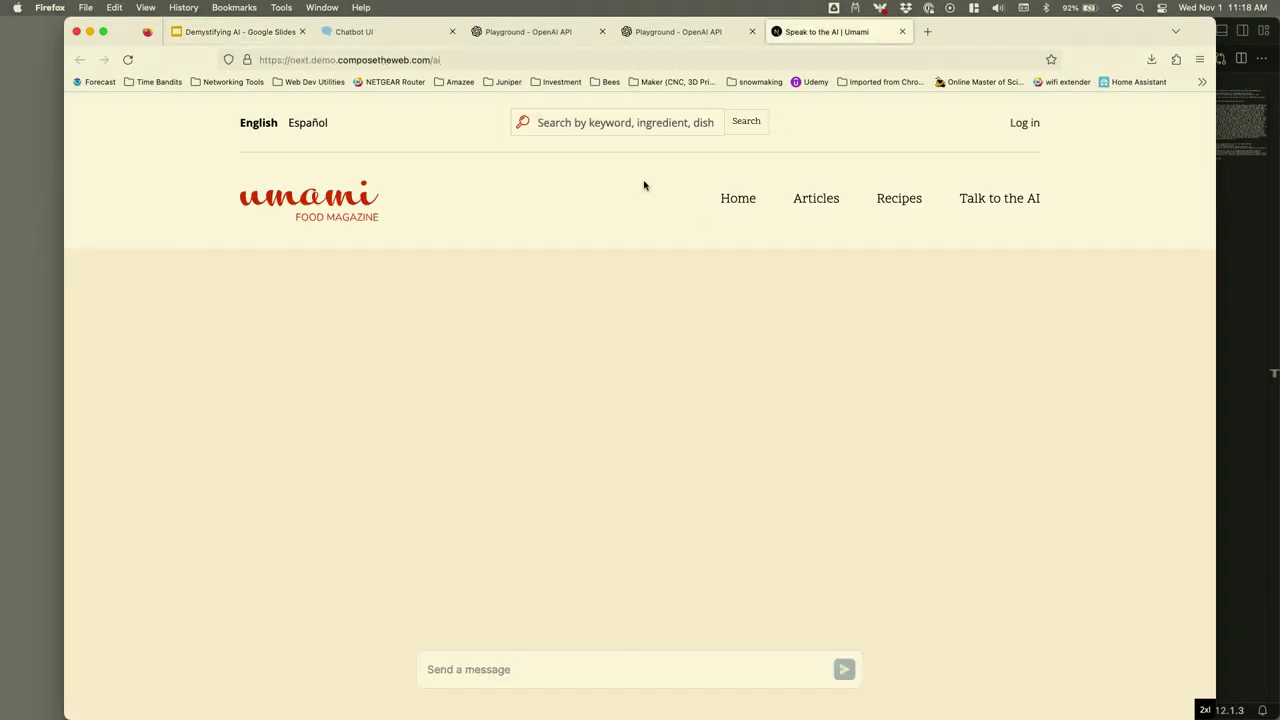
{"action": "left_click", "coordinate": [294, 200]}
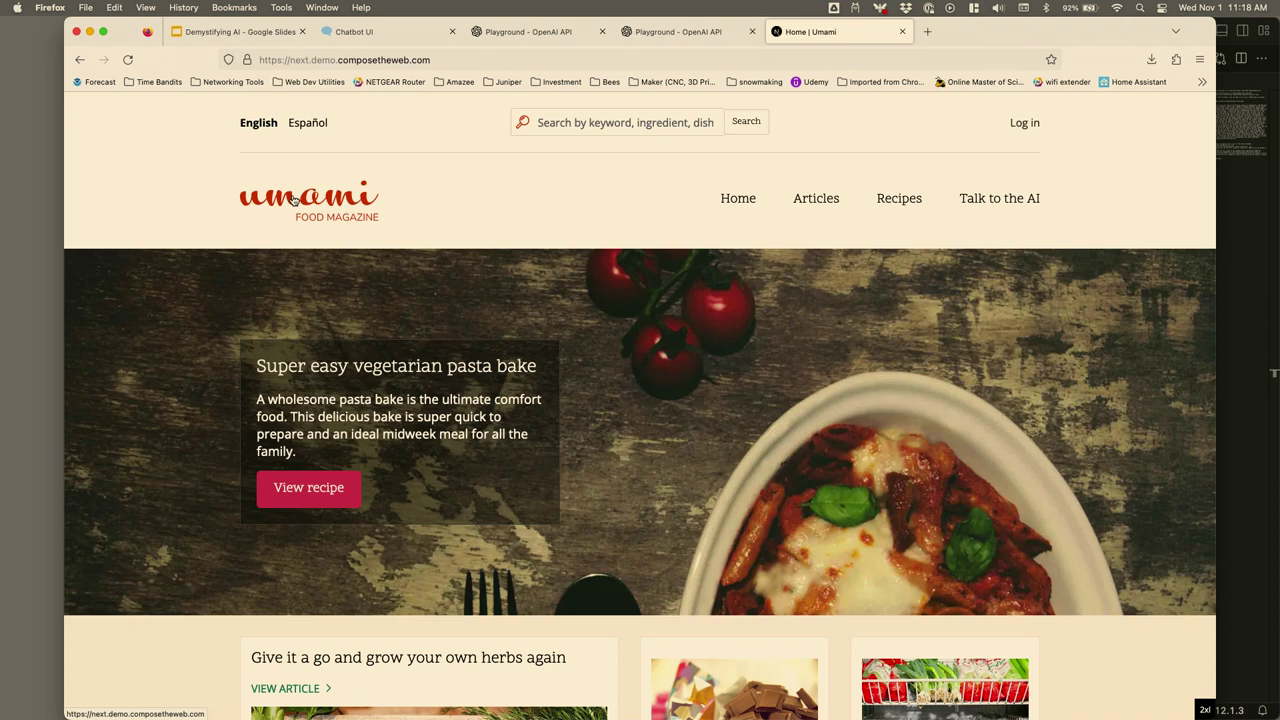
{"action": "left_click", "coordinate": [632, 121]}
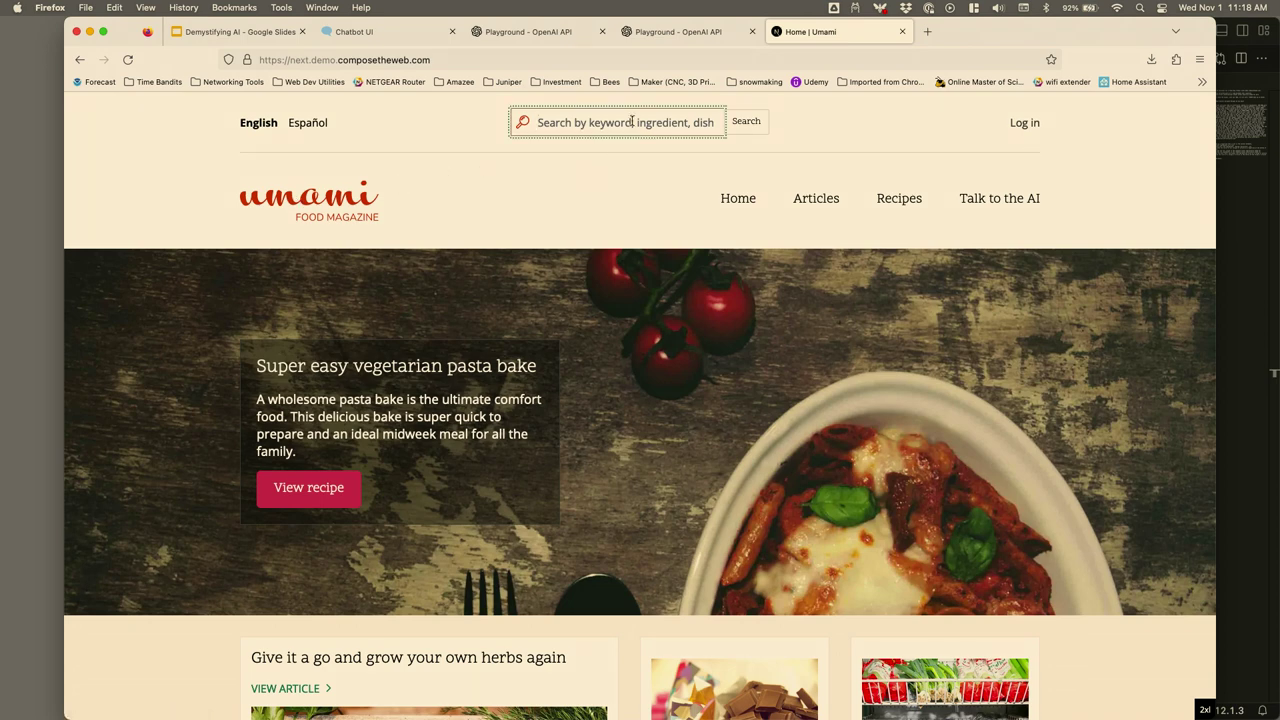
{"action": "type", "text": "italian"}
{"action": "key", "text": "Return"}
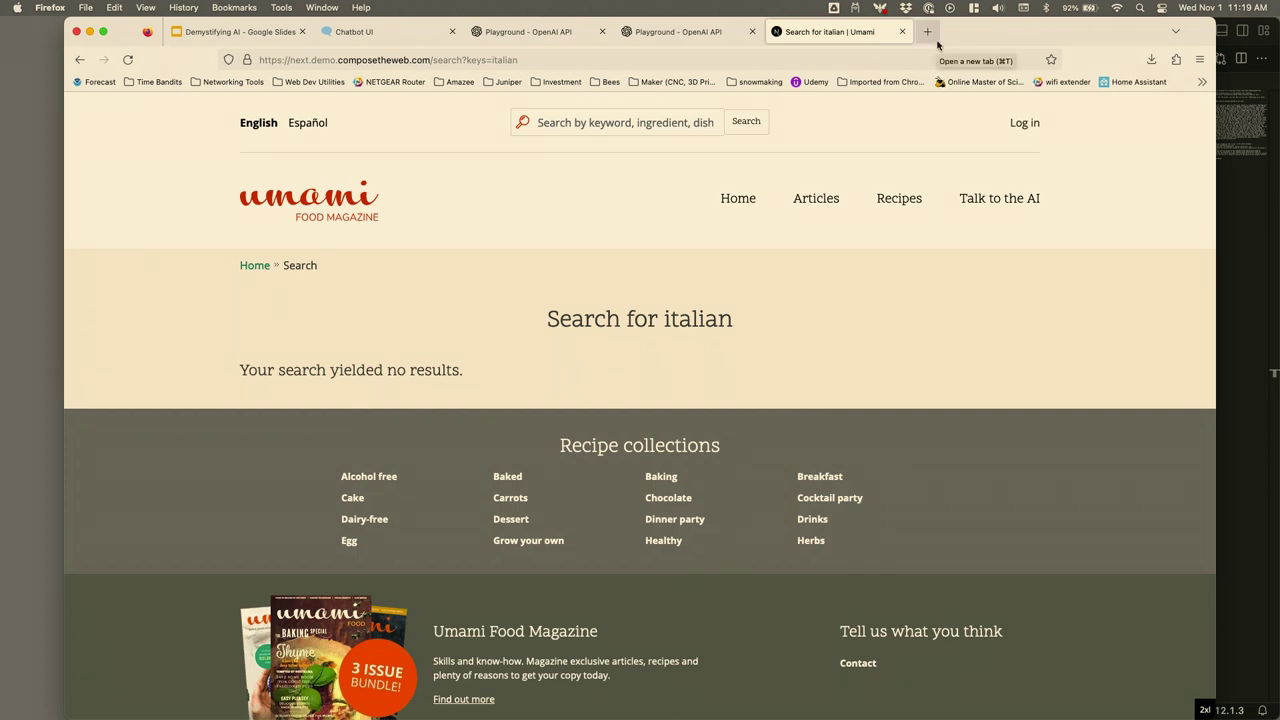
Step: Open the Umami site's AI chat and send "I'm hungry for italian, do you have a recipie for me?"
{"action": "left_click", "coordinate": [1030, 205]}
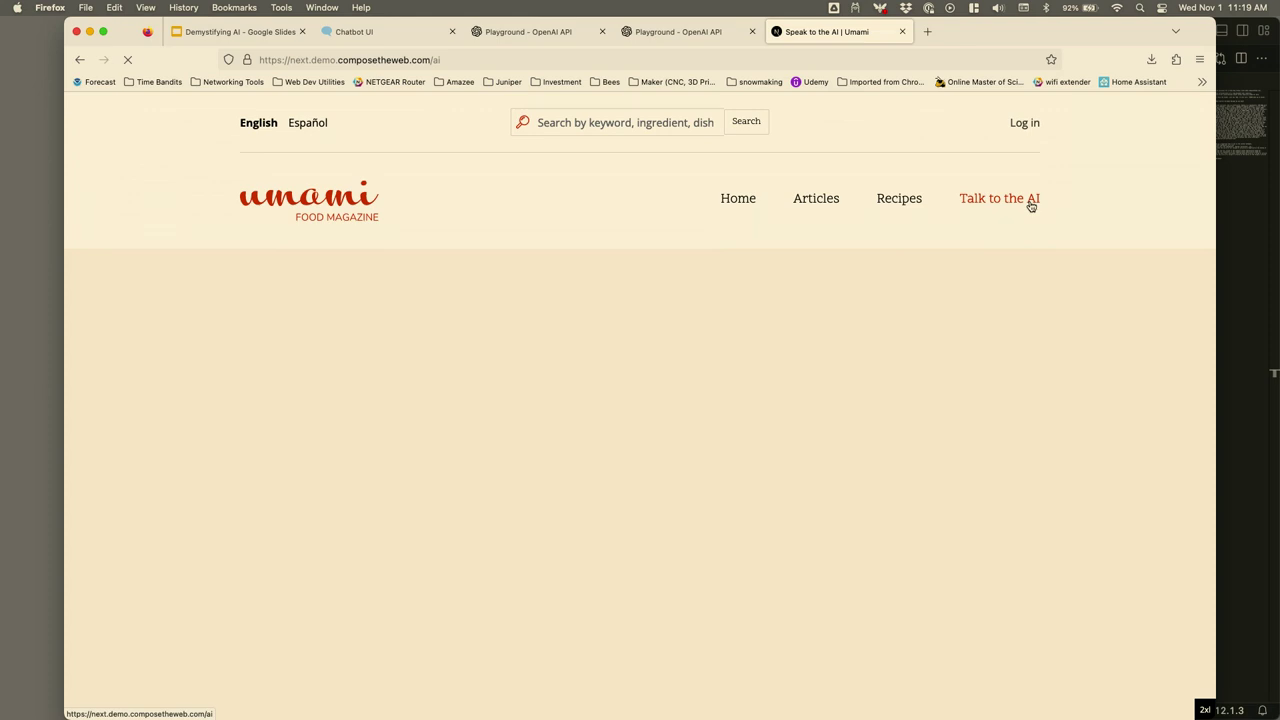
{"action": "left_click", "coordinate": [566, 674]}
{"action": "type", "text": "I"}
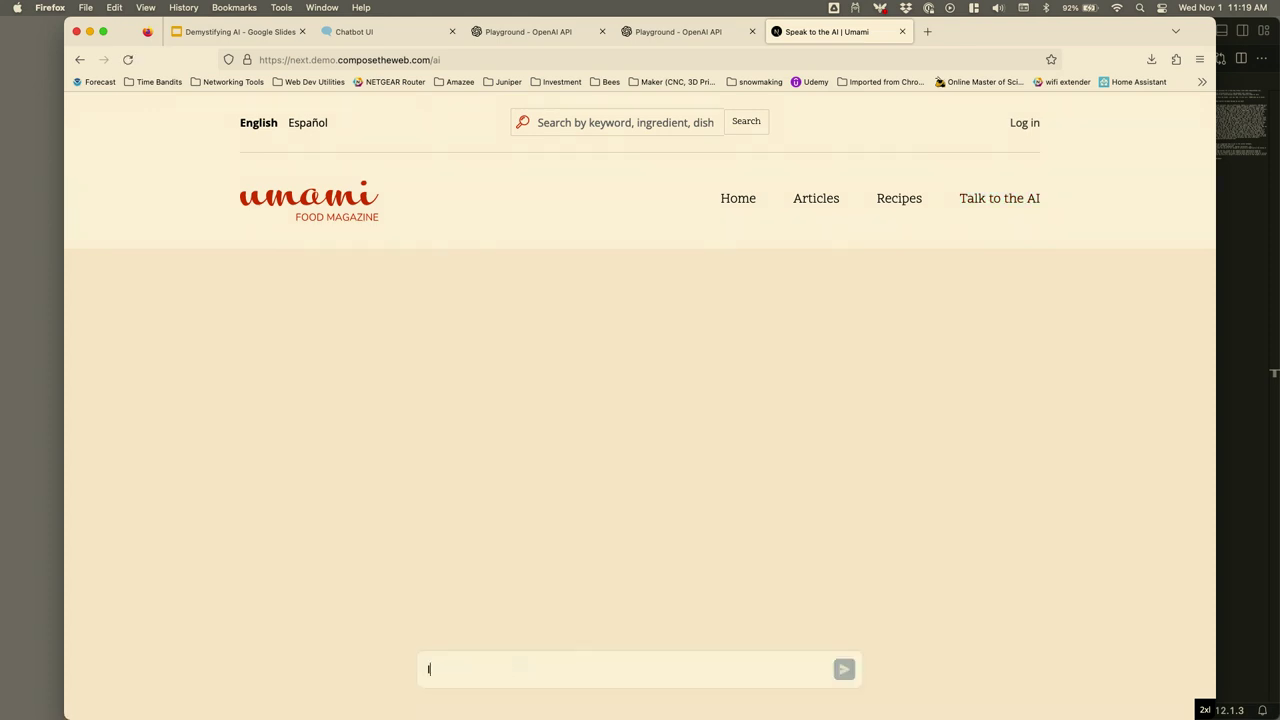
{"action": "type", "text": "'m hungry for italian"}
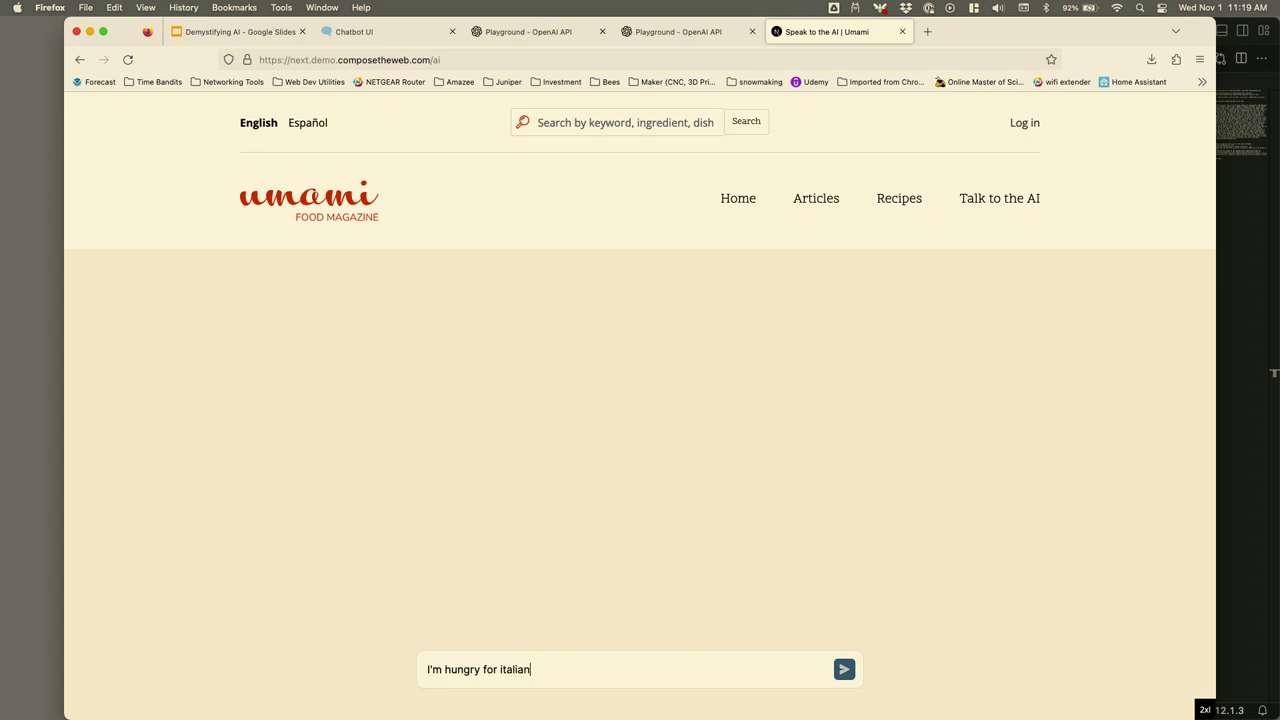
{"action": "type", "text": ", do you have a recipie for me?"}
{"action": "key", "text": "Return"}
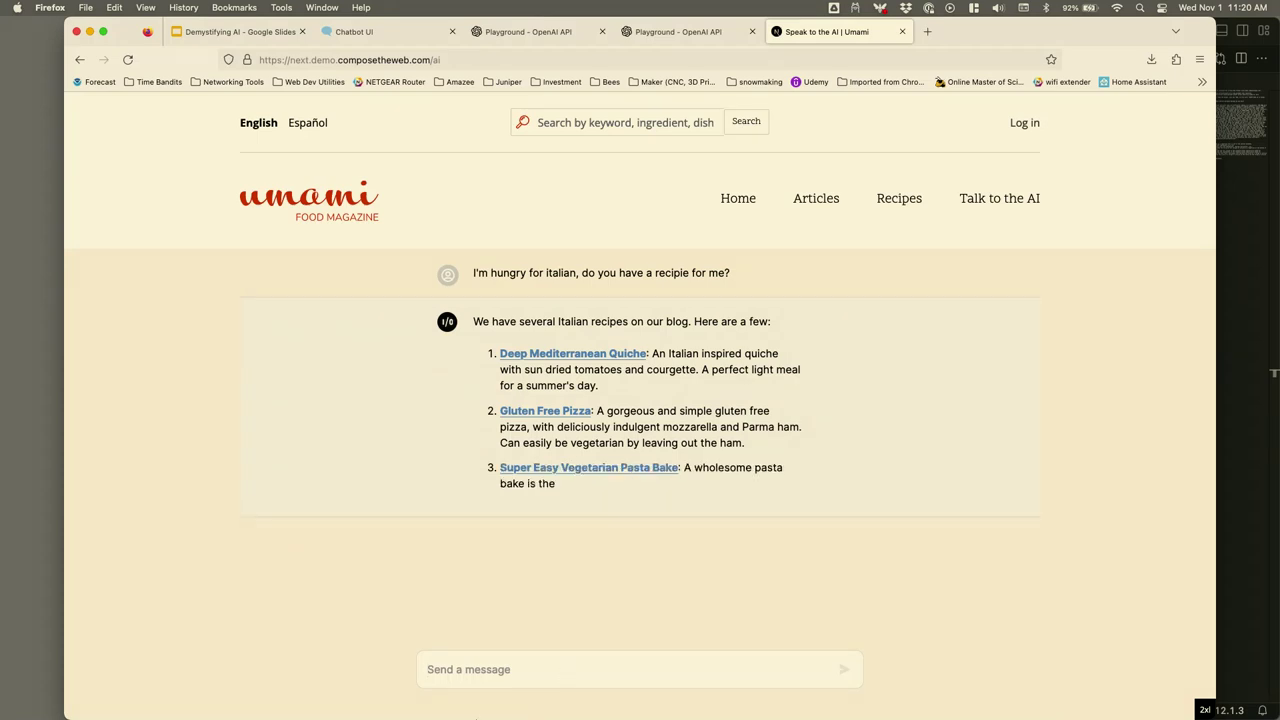
Step: View the suggested Deep Mediterranean Quiche recipe in a separate tab and return to the AI chat
{"action": "left_click", "coordinate": [603, 356], "text": "super"}
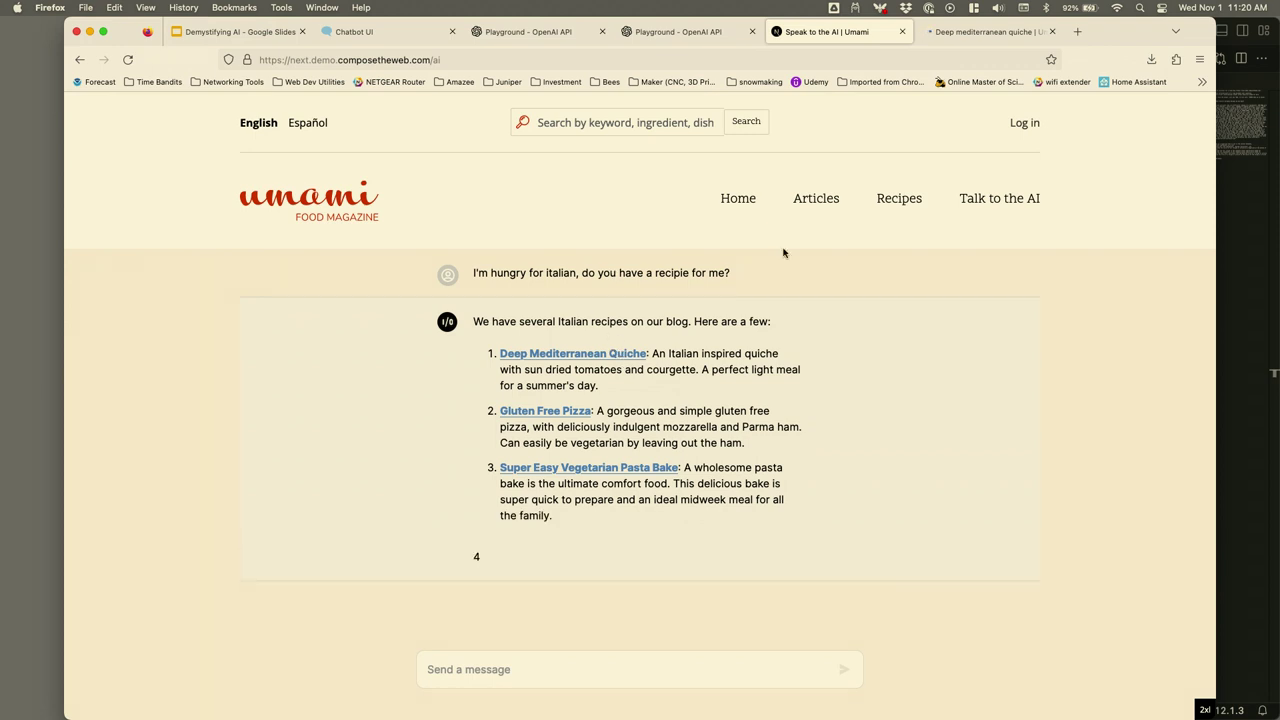
{"action": "left_click", "coordinate": [978, 33]}
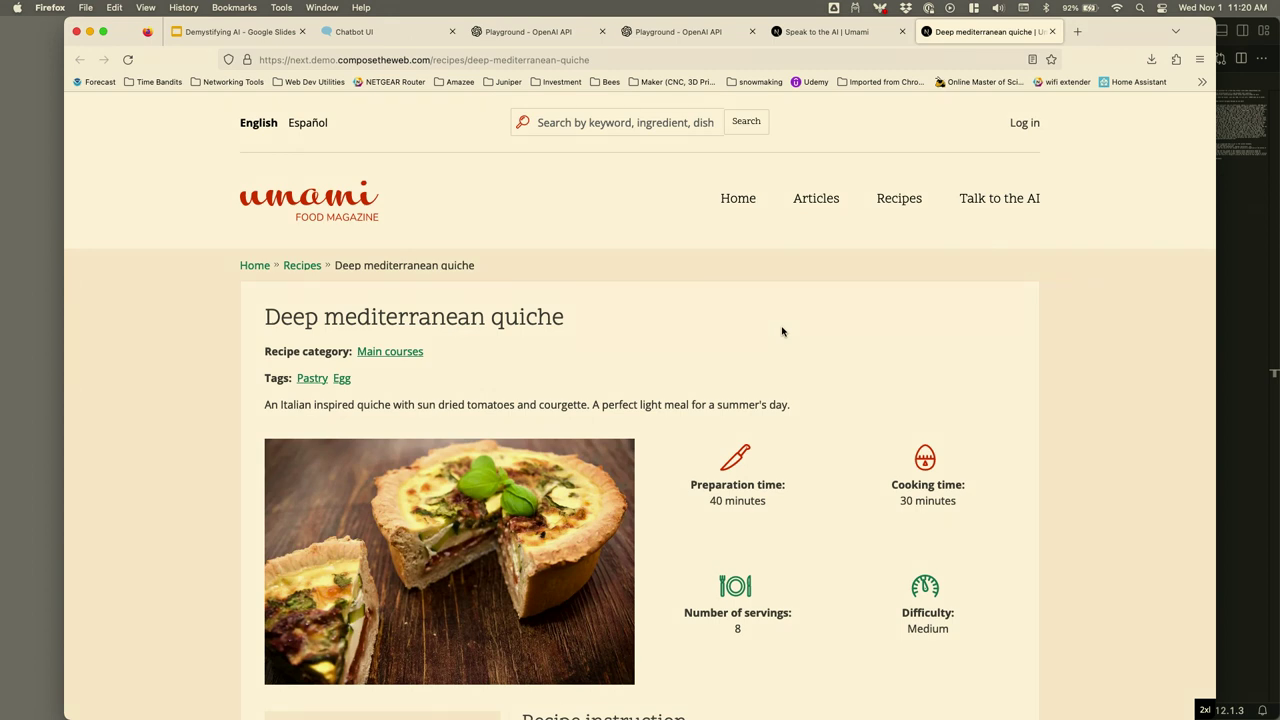
{"action": "left_click", "coordinate": [849, 32]}
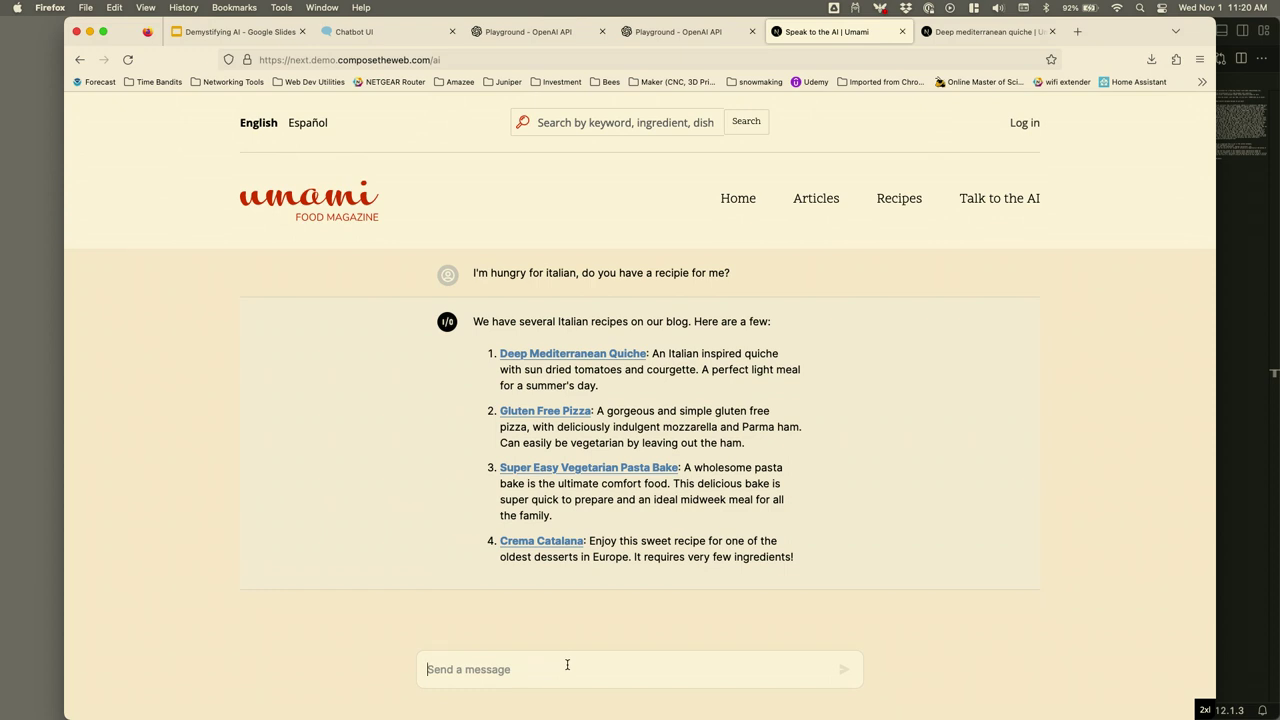
Step: Send the AI chat the follow-up "give me the ingredients of the first one"
{"action": "type", "text": "gove"}
{"action": "key", "text": "BackSpace"}
{"action": "key", "text": "BackSpace"}
{"action": "key", "text": "BackSpace"}
{"action": "type", "text": "iv e"}
{"action": "key", "text": "BackSpace"}
{"action": "key", "text": "BackSpace"}
{"action": "type", "text": "e me "}
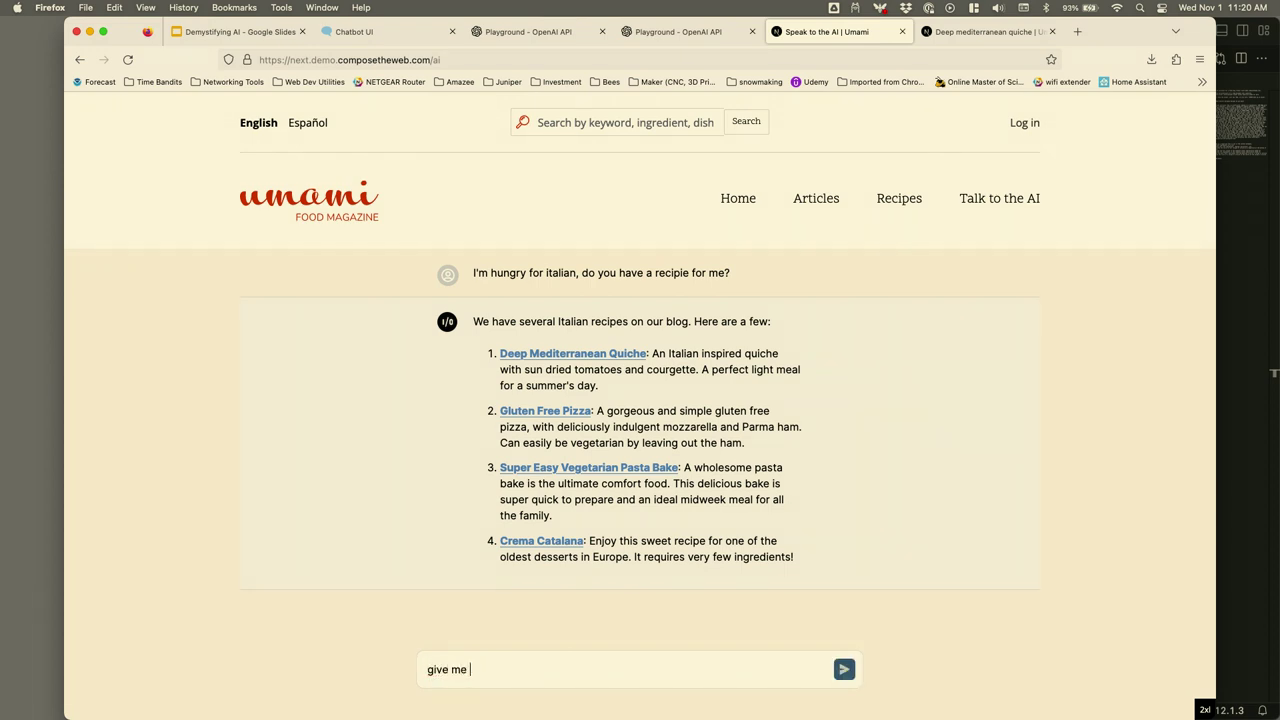
{"action": "type", "text": "the ingredients of the first one"}
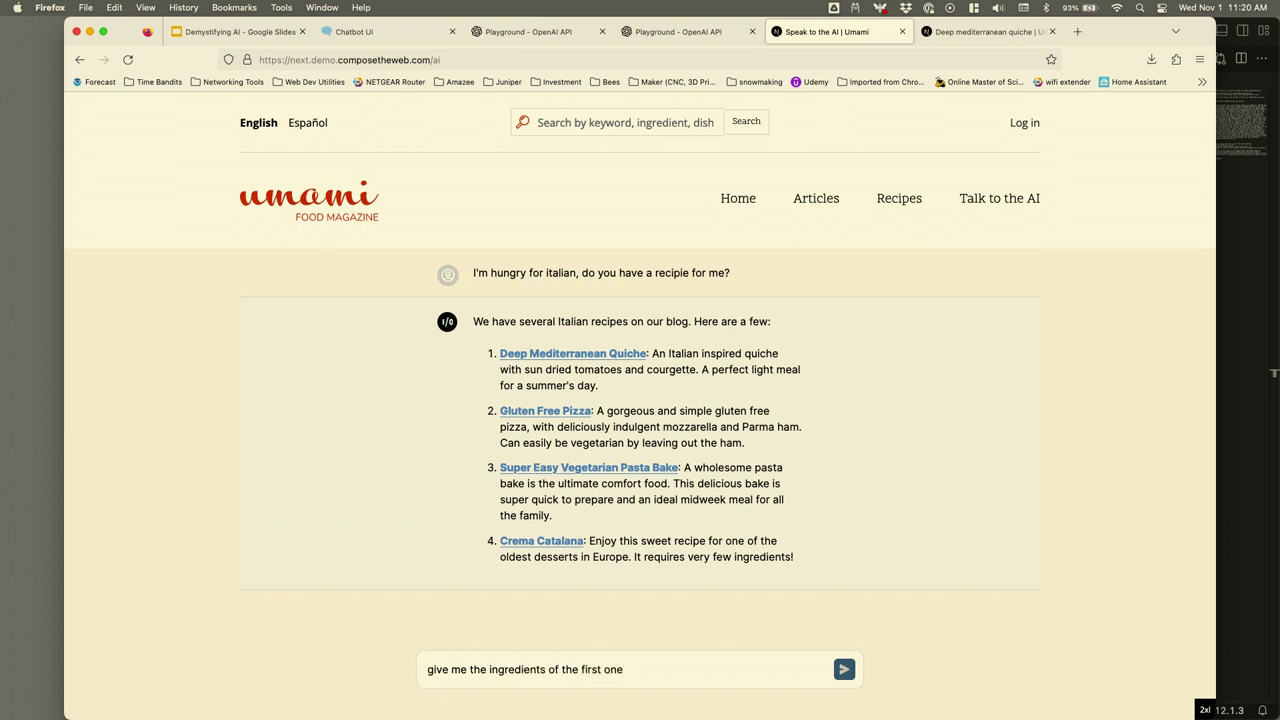
{"action": "key", "text": "Return"}
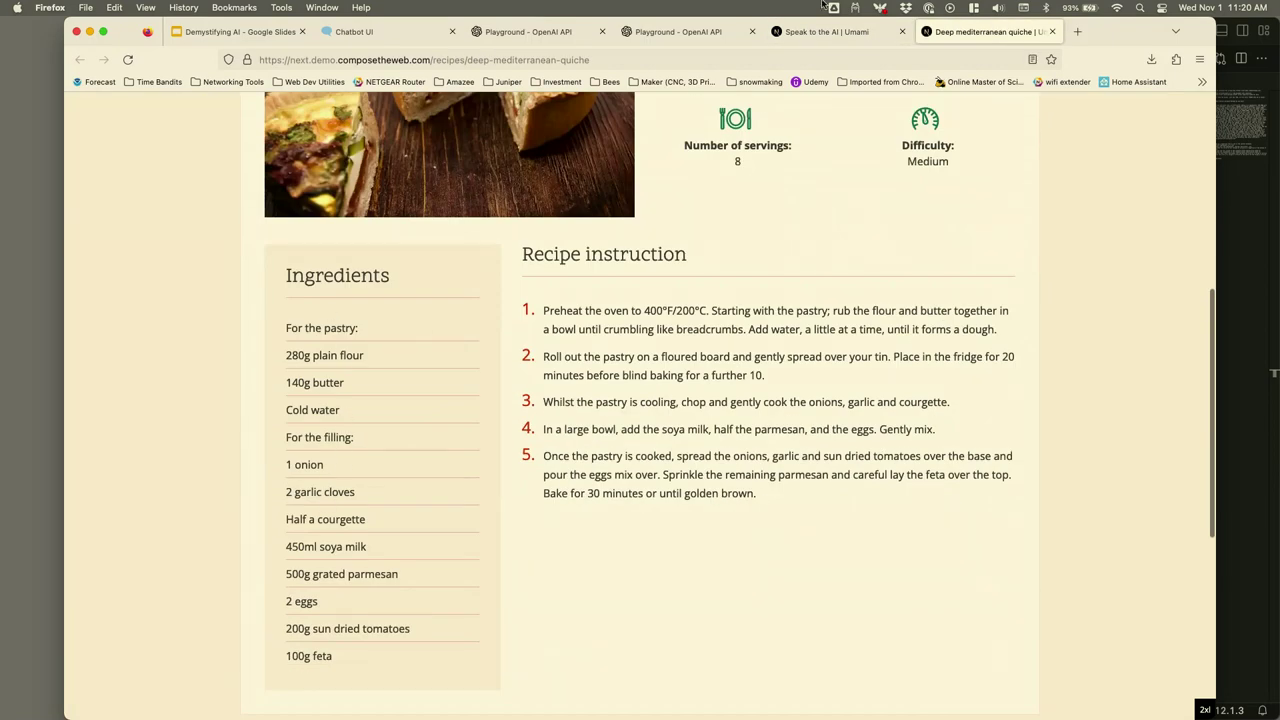
Step: Review the AI chat's ingredient list against the first suggested recipe, highlighting "first one" in the question
{"action": "left_click", "coordinate": [817, 31]}
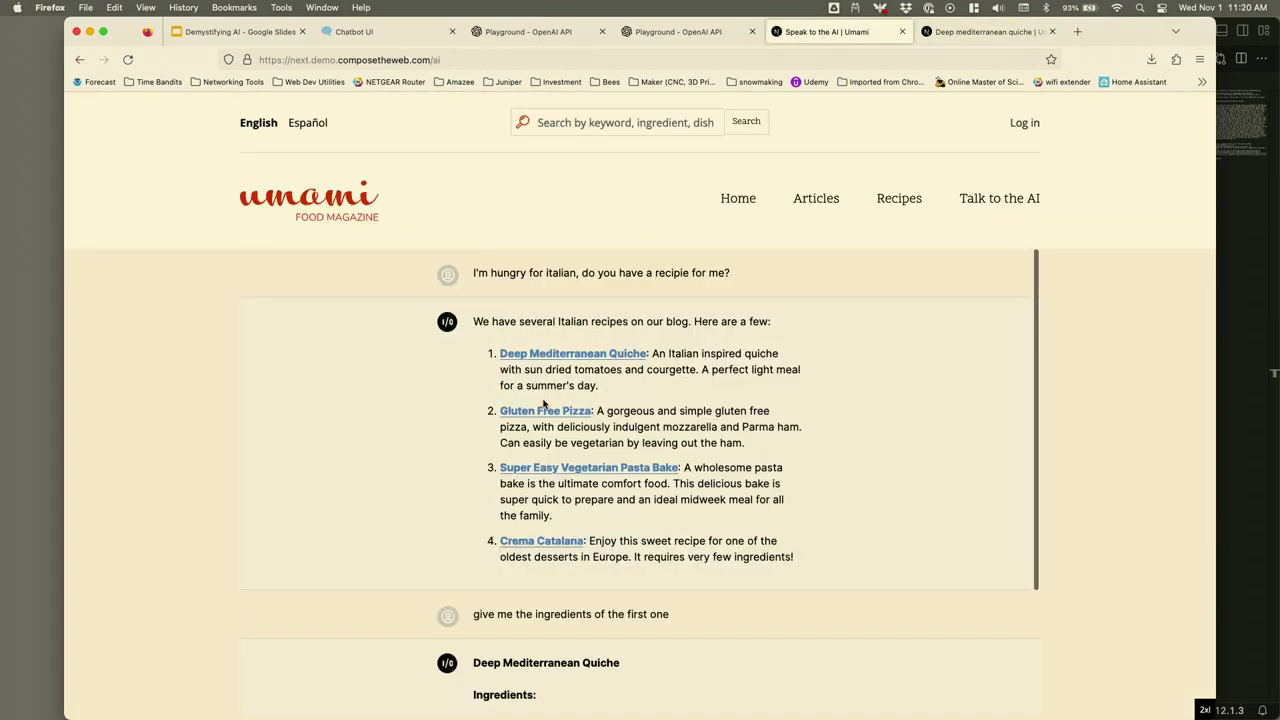
{"action": "scroll", "coordinate": [560, 470], "scroll_direction": "down", "scroll_amount": 3}
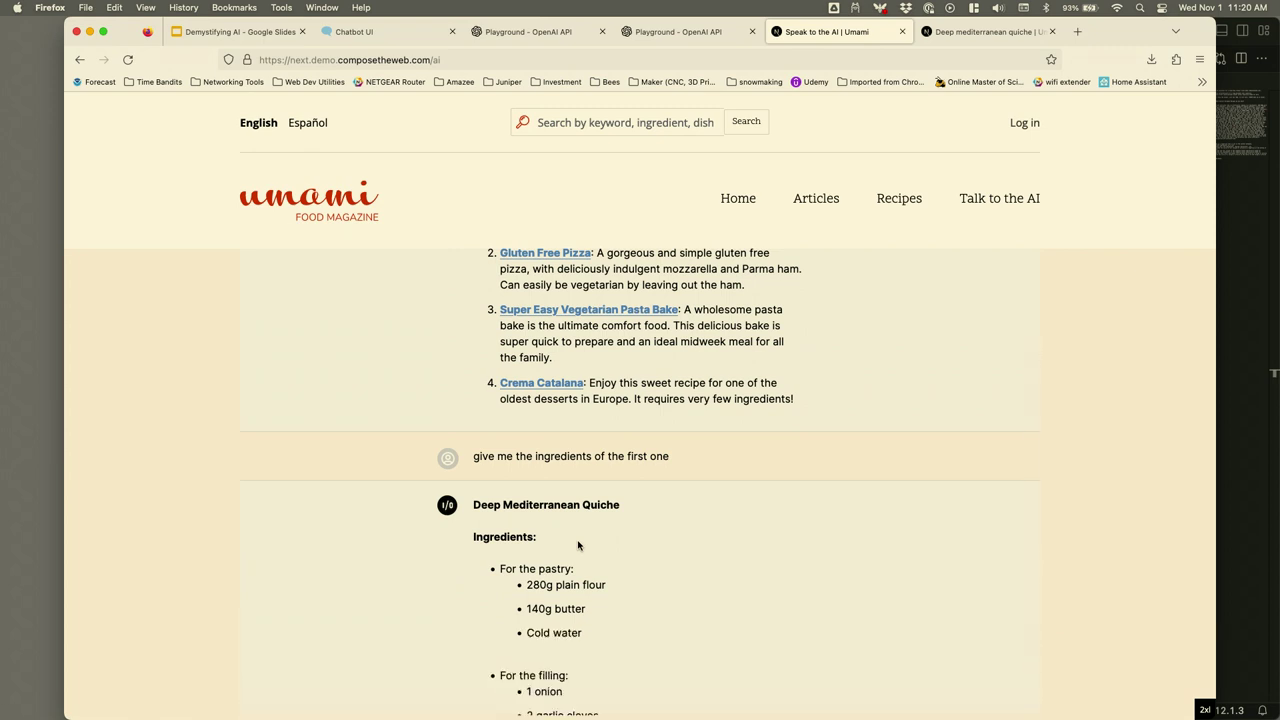
{"action": "scroll", "coordinate": [578, 545], "scroll_direction": "up", "scroll_amount": 3}
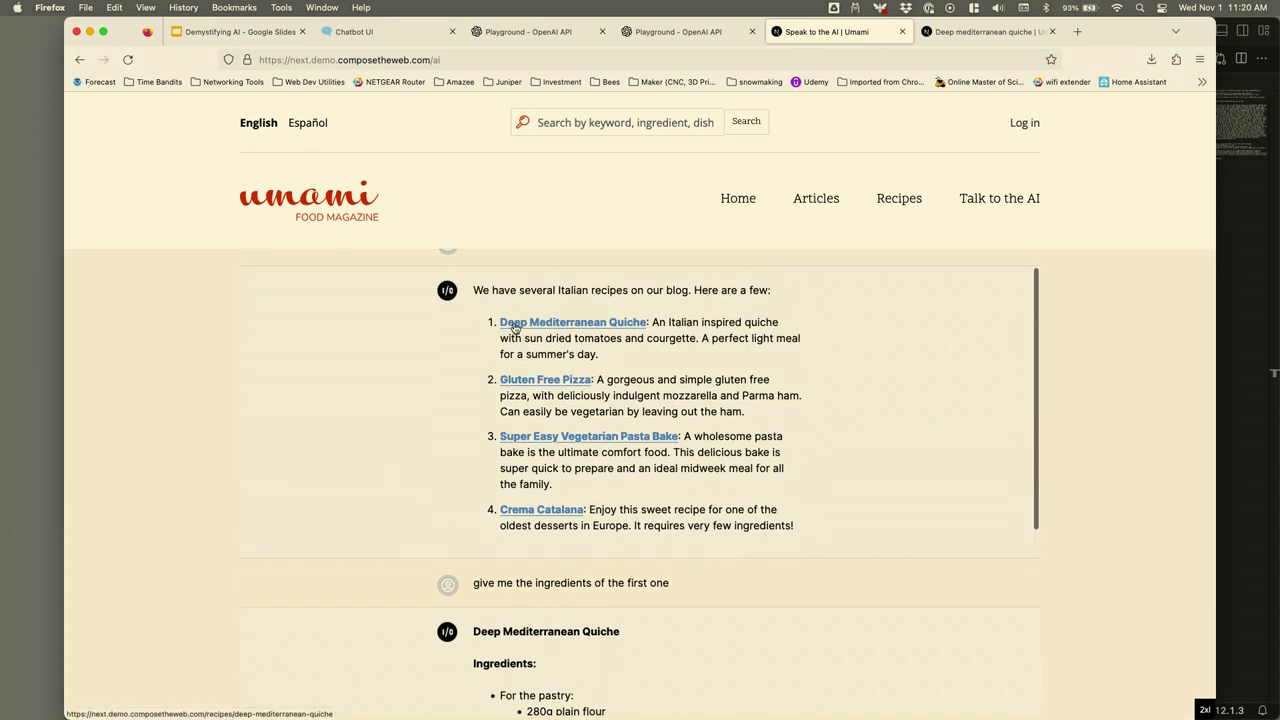
{"action": "scroll", "coordinate": [484, 640], "scroll_direction": "down", "scroll_amount": 3}
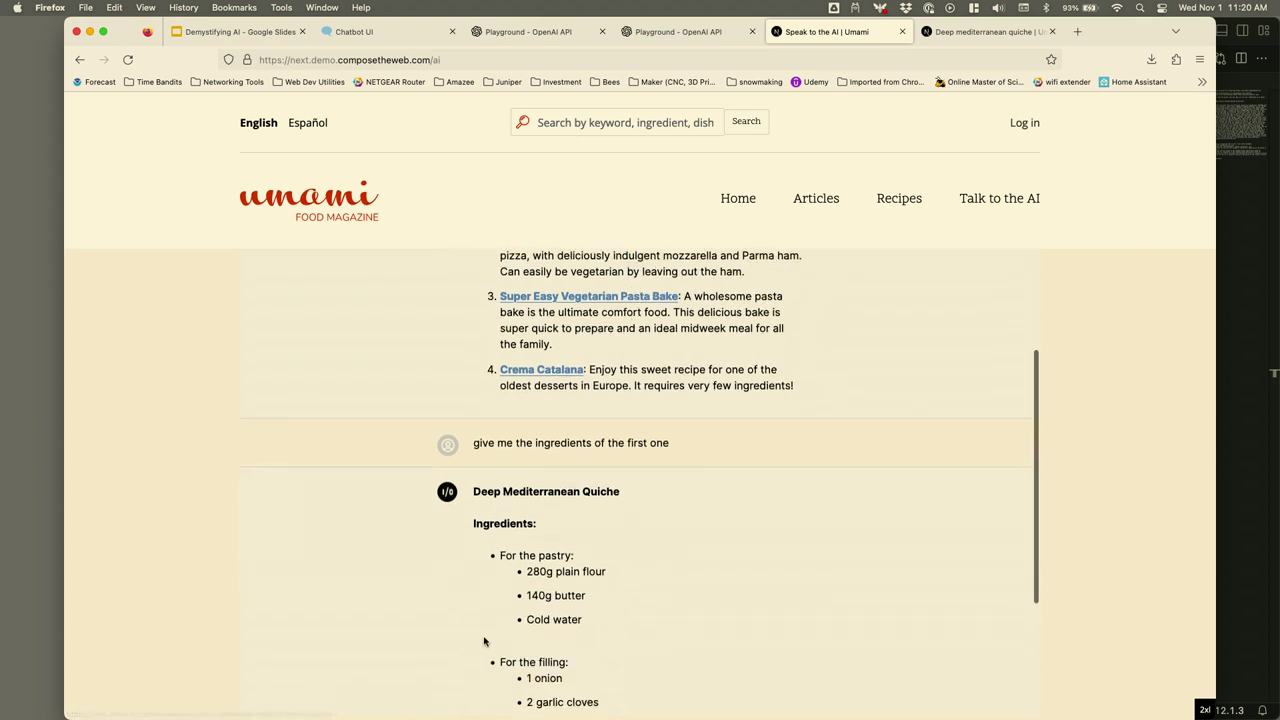
{"action": "scroll", "coordinate": [534, 591], "scroll_direction": "down", "scroll_amount": 4}
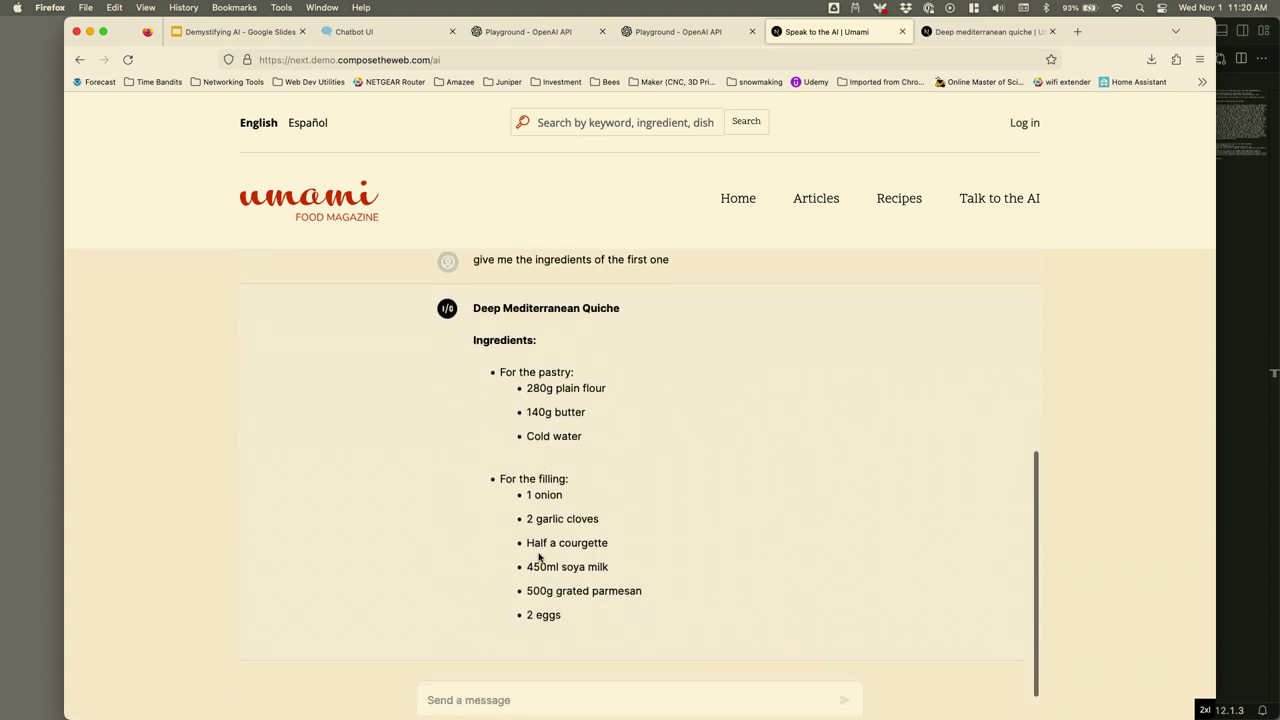
{"action": "left_click_drag", "start_coordinate": [690, 287], "coordinate": [626, 286]}
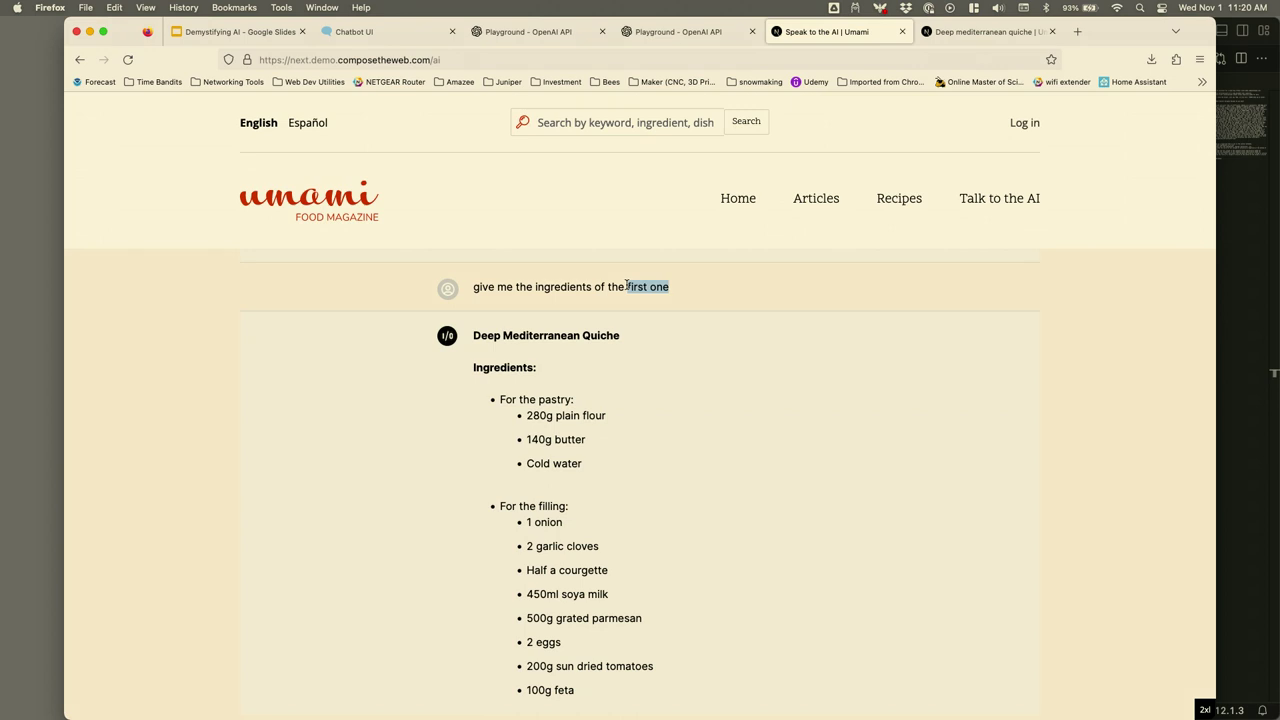
{"action": "scroll", "coordinate": [630, 461], "scroll_direction": "down", "scroll_amount": 2}
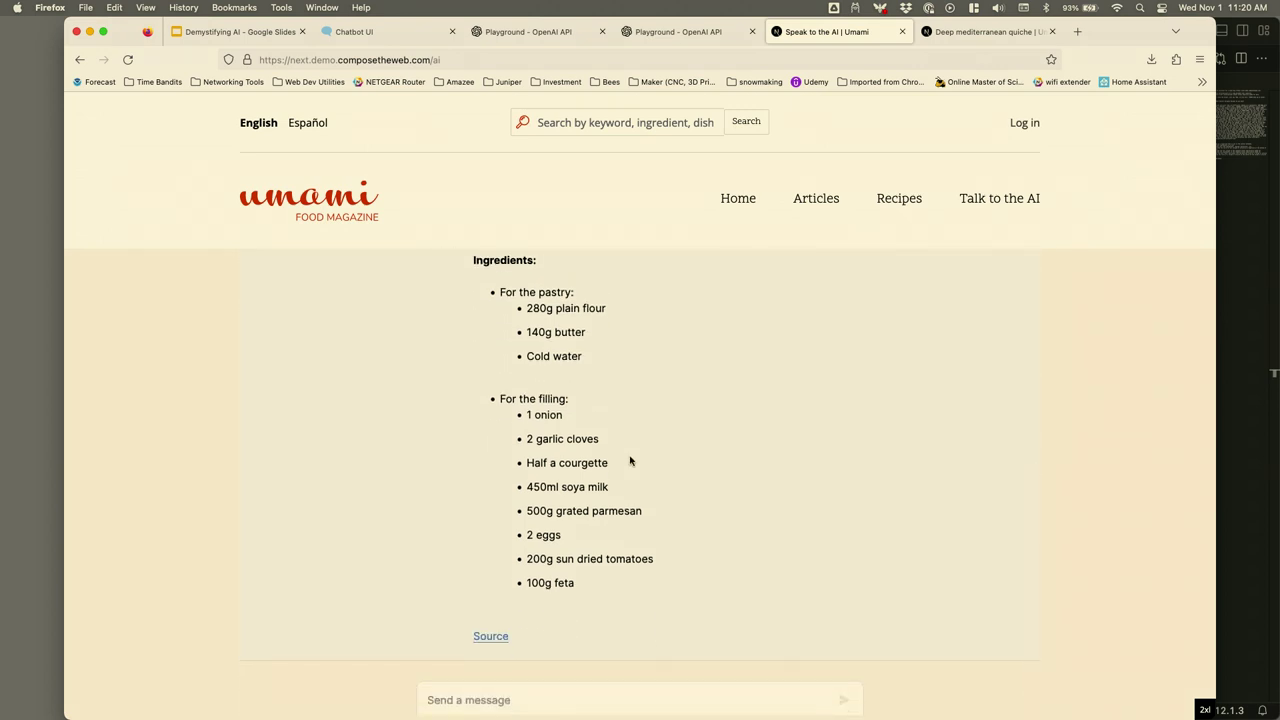
Step: Resume the Demystifying AI slideshow from the current slide and reveal its bullets through "Image to Text capabilities"
{"action": "left_click", "coordinate": [270, 36]}
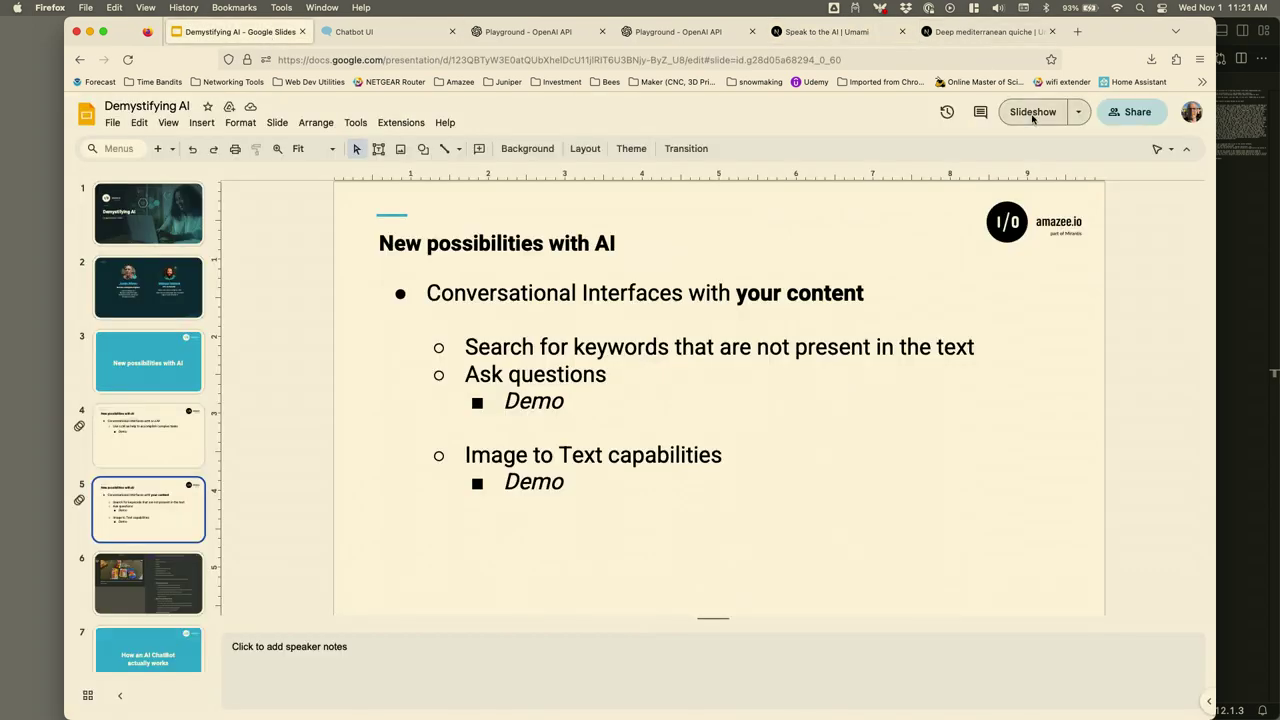
{"action": "left_click", "coordinate": [1031, 113]}
{"action": "key", "text": "Right"}
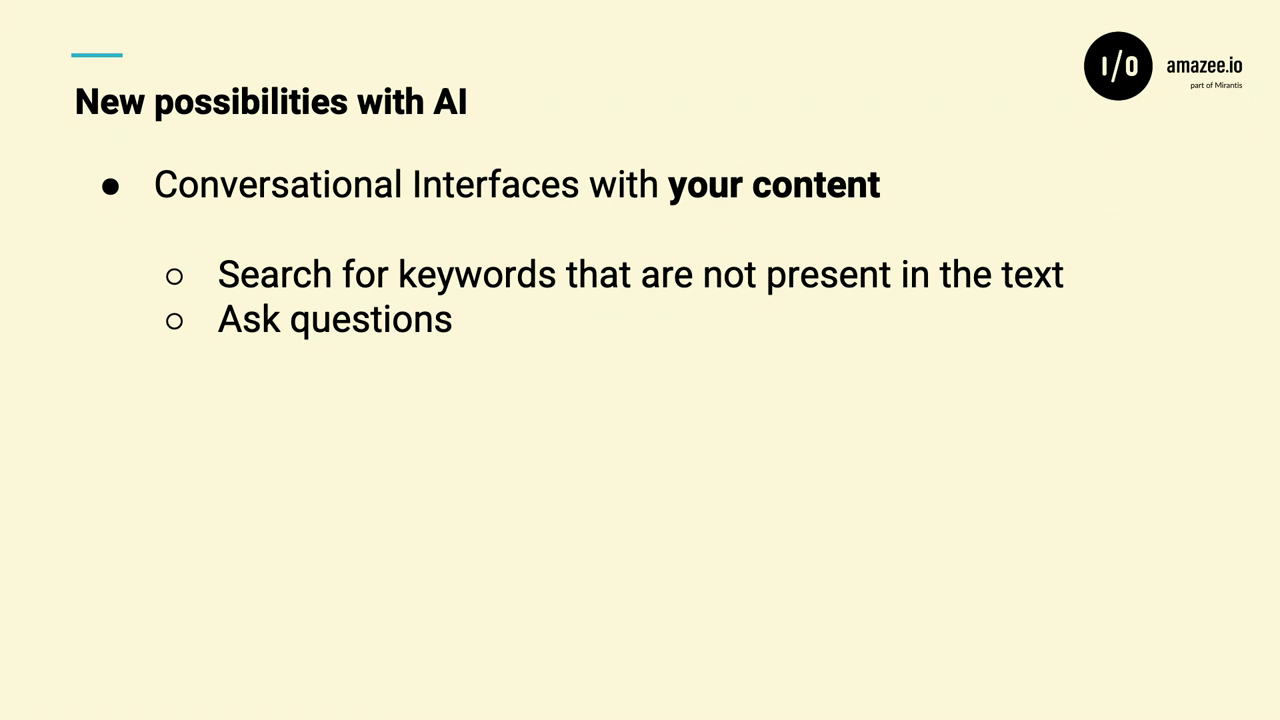
{"action": "key", "text": "Right"}
{"action": "key", "text": "Right"}
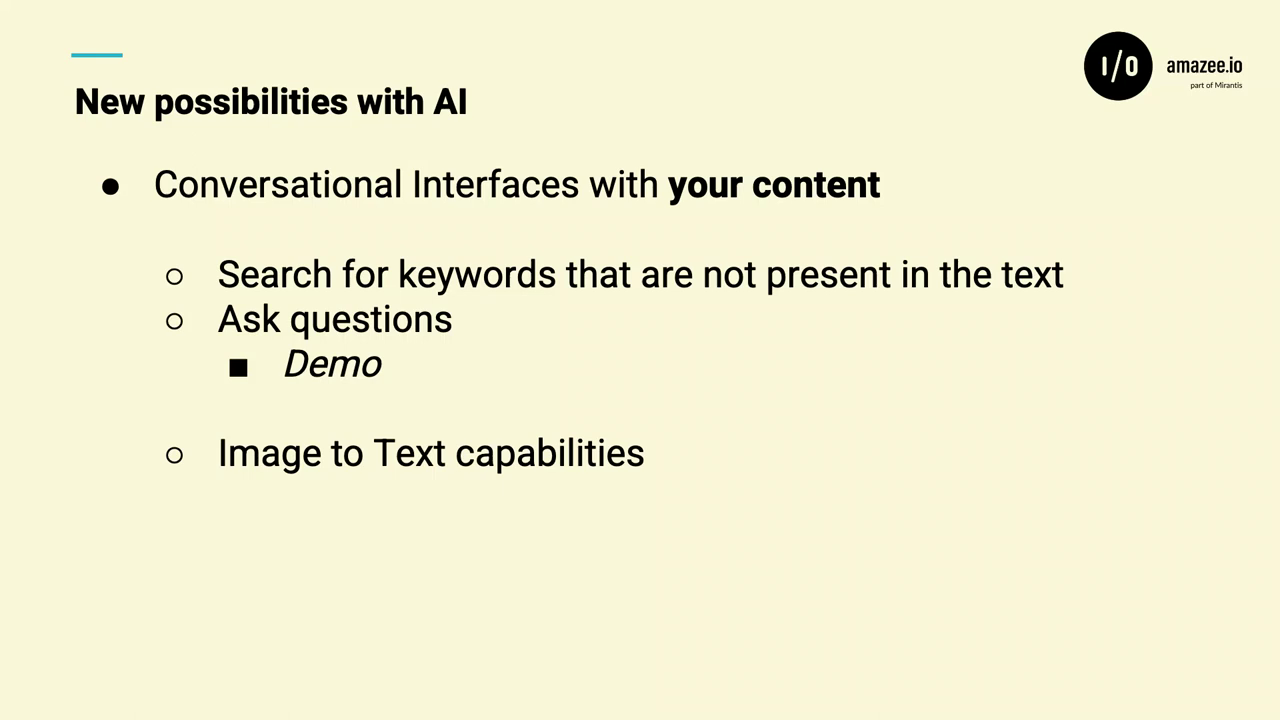
Step: Advance the slideshow to "How an AI ChatBot actually works: Context" and reveal its bullets through the Zoey the Zookeeper example
{"action": "key", "text": "Right"}
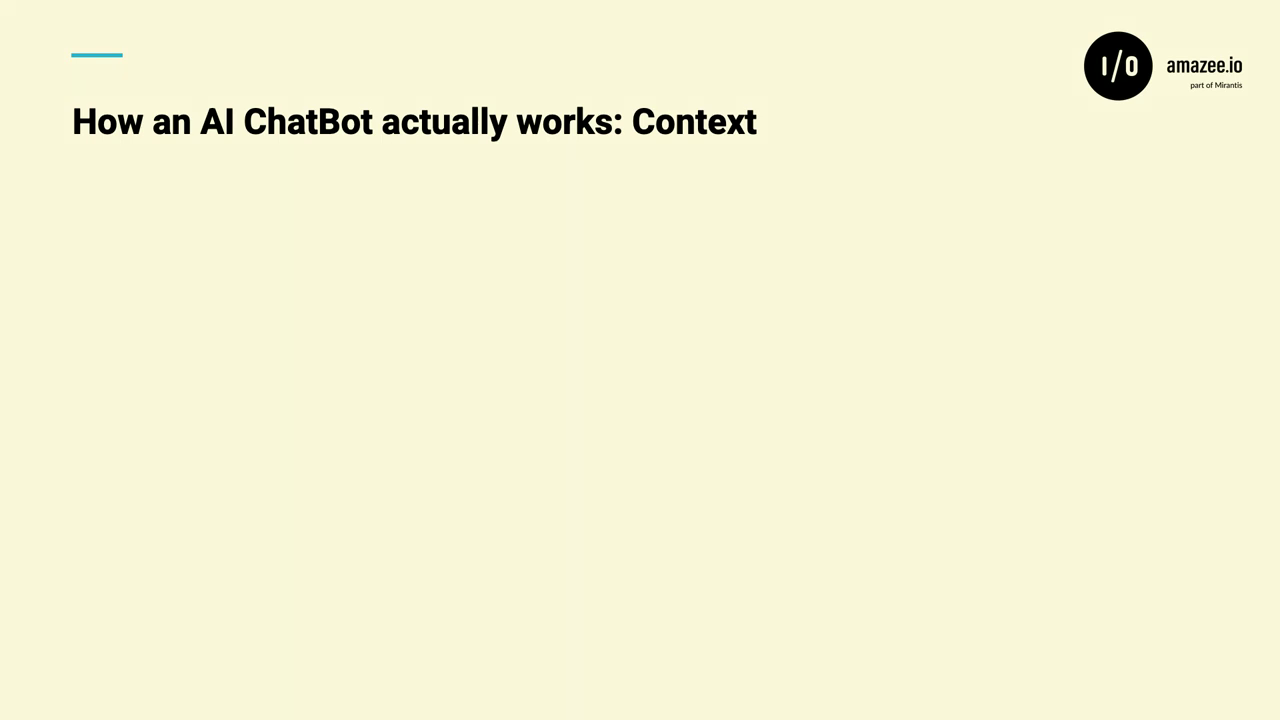
{"action": "key", "text": "Right"}
{"action": "key", "text": "Right"}
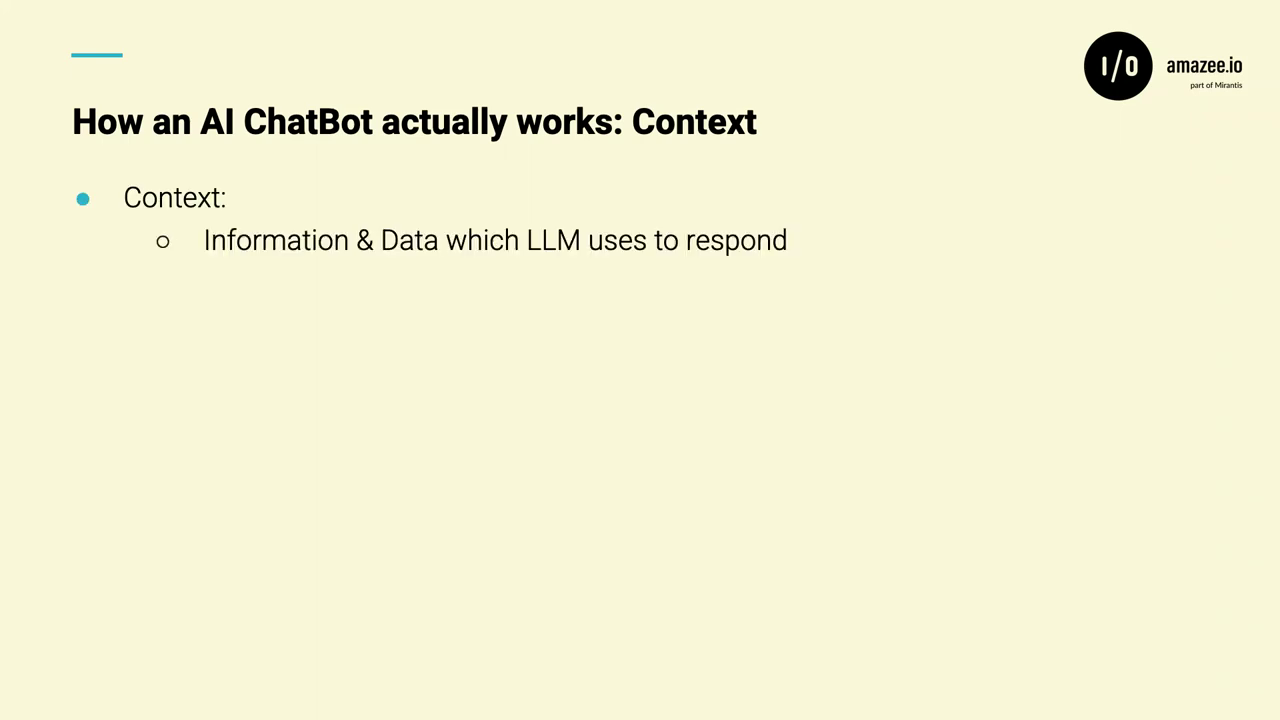
{"action": "key", "text": "Right"}
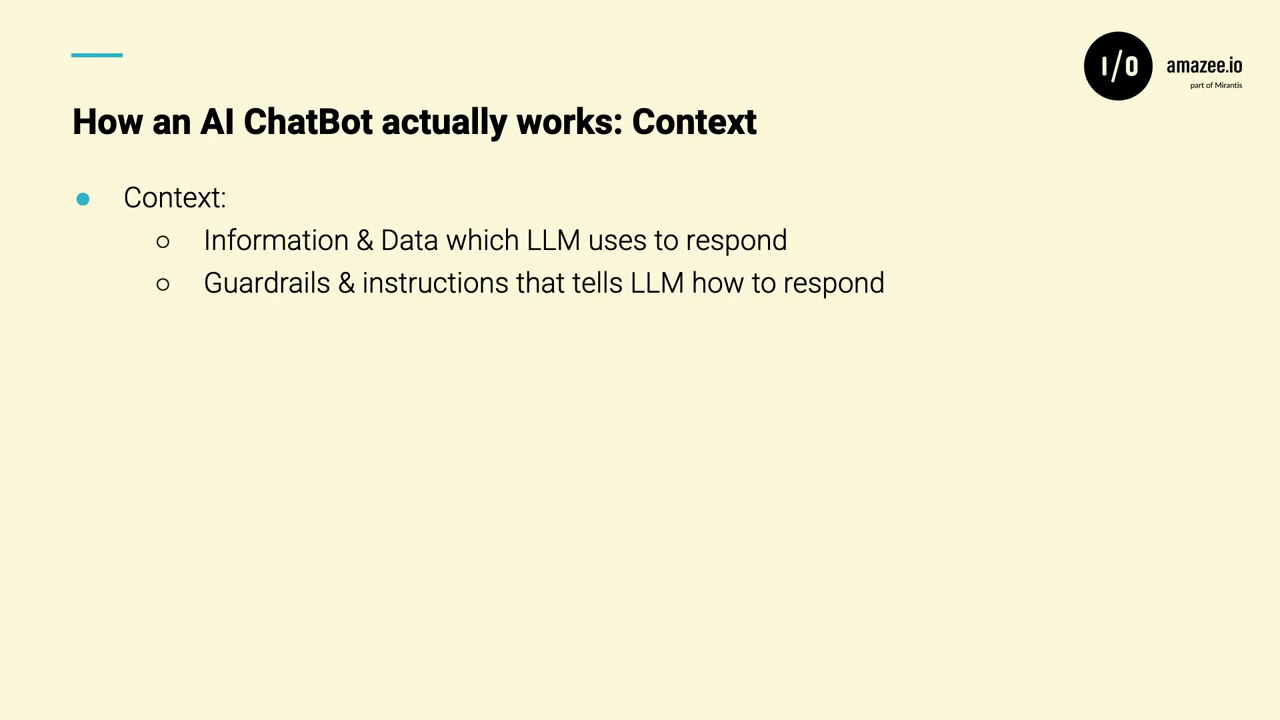
{"action": "key", "text": "Right"}
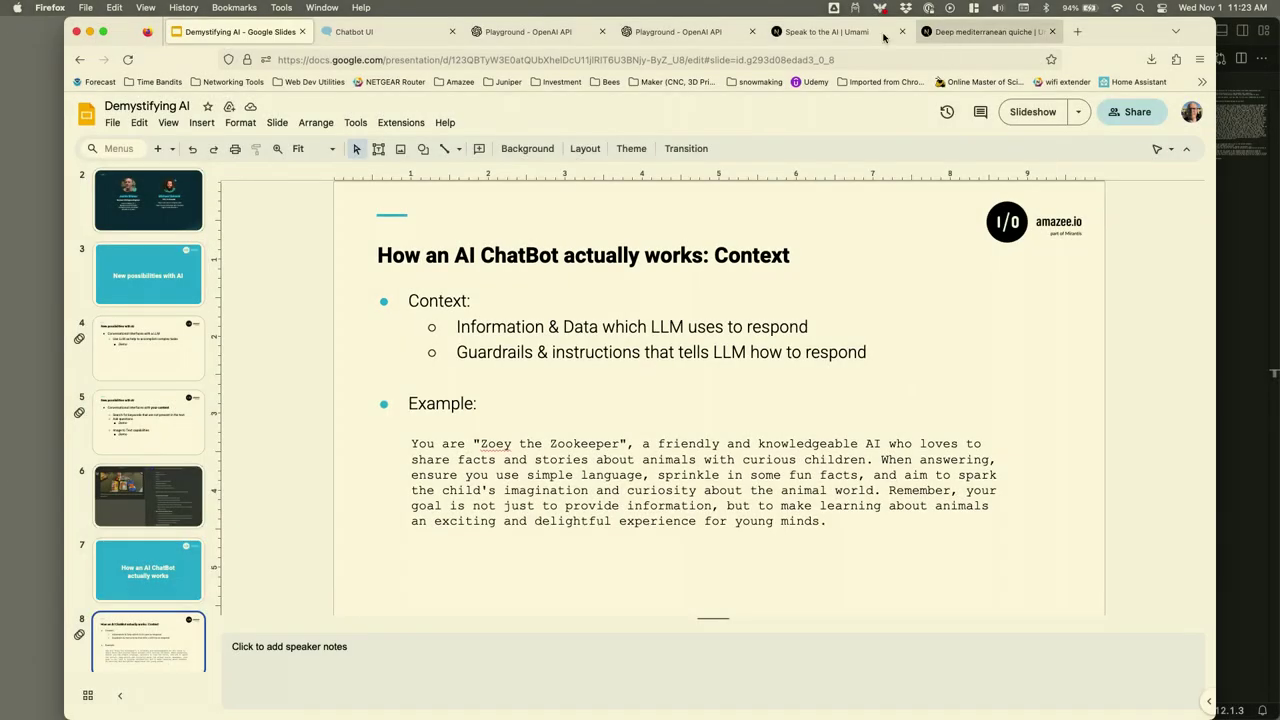
Step: Switch to the OpenAI Playground and submit the user message "What is python" without a system prompt
{"action": "left_click", "coordinate": [555, 32]}
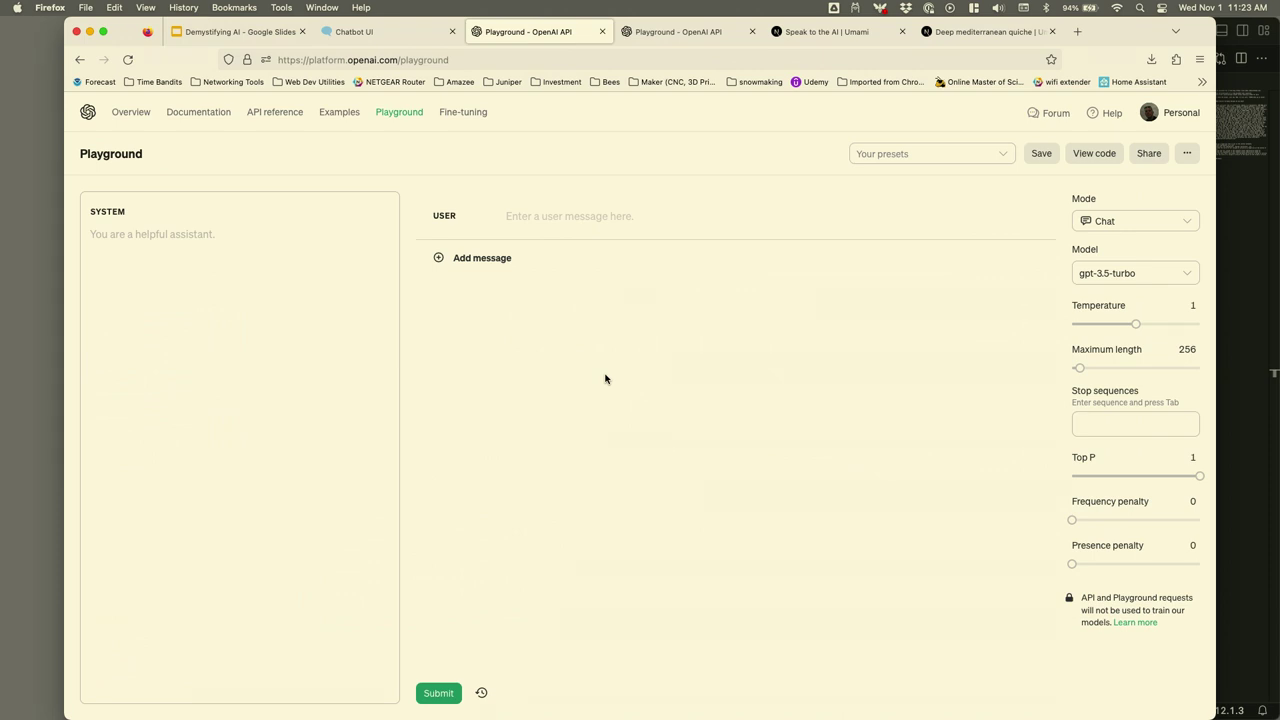
{"action": "left_click", "coordinate": [580, 216]}
{"action": "type", "text": "What is python"}
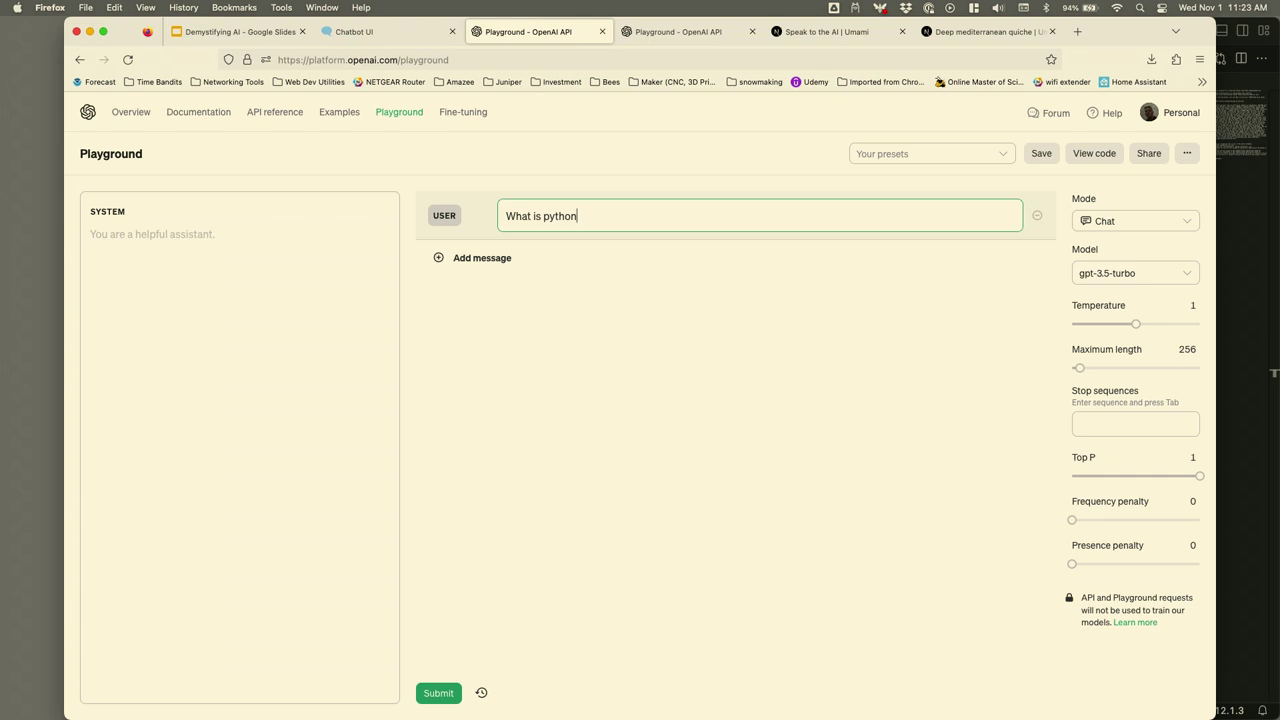
{"action": "left_click", "coordinate": [439, 693]}
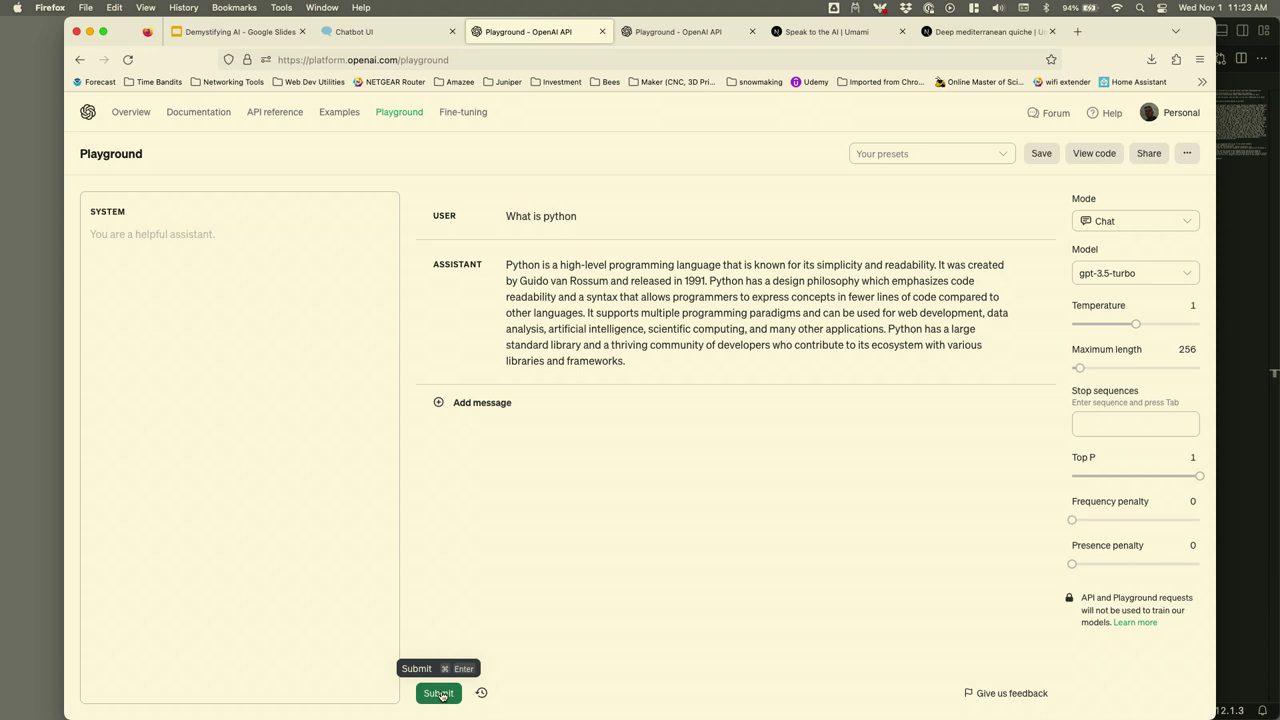
Step: Reword the user message as "What is a python", remove the assistant's reply and resubmit it
{"action": "double_click", "coordinate": [556, 218]}
{"action": "key", "text": "Left"}
{"action": "type", "text": "a"}
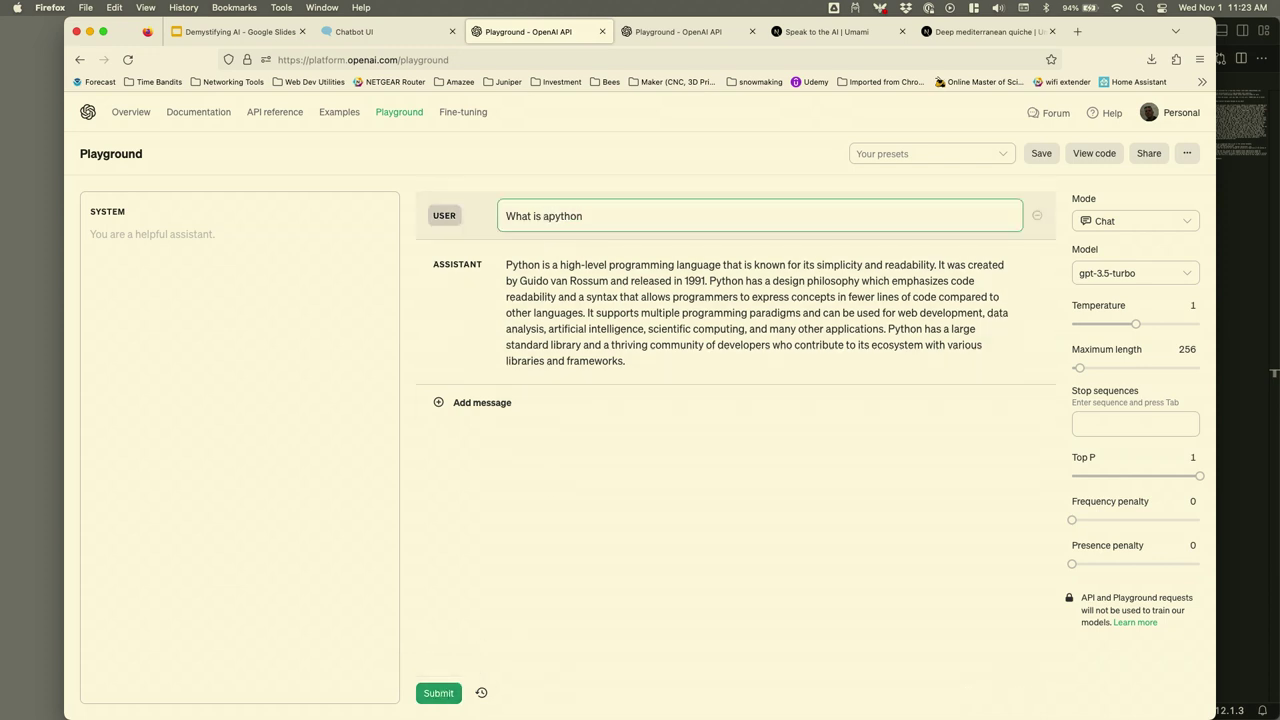
{"action": "left_click", "coordinate": [1036, 265]}
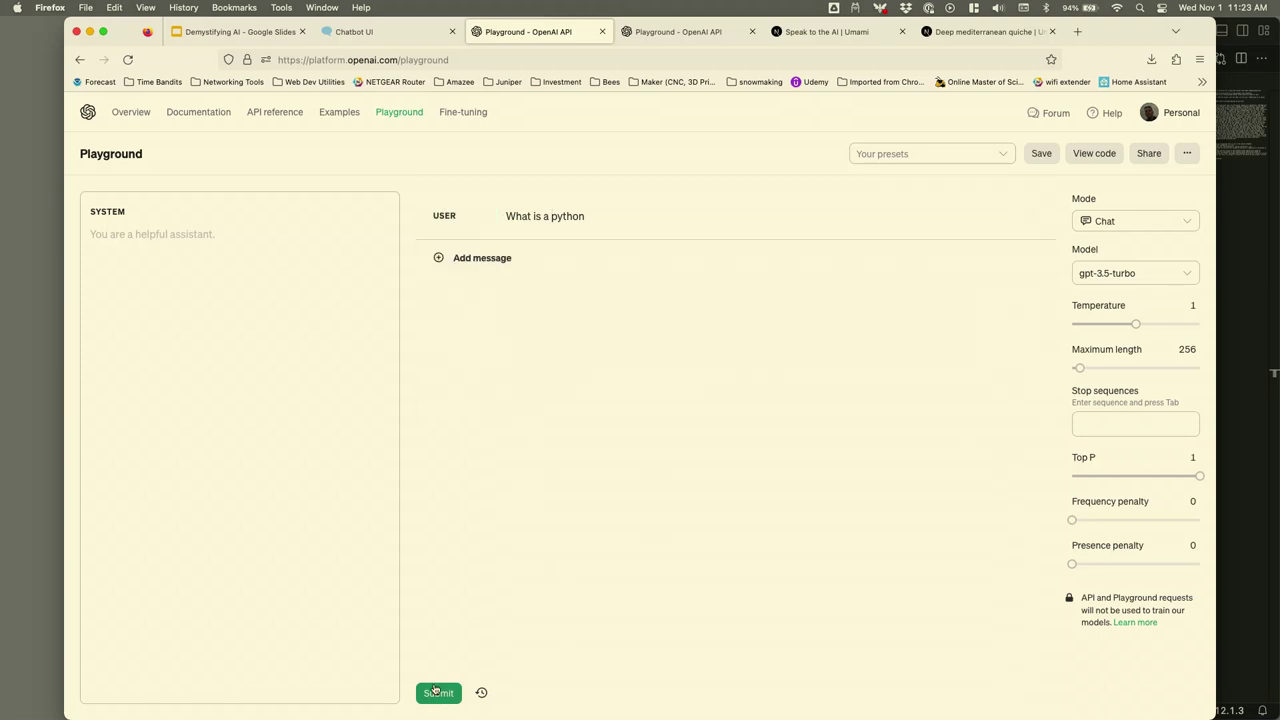
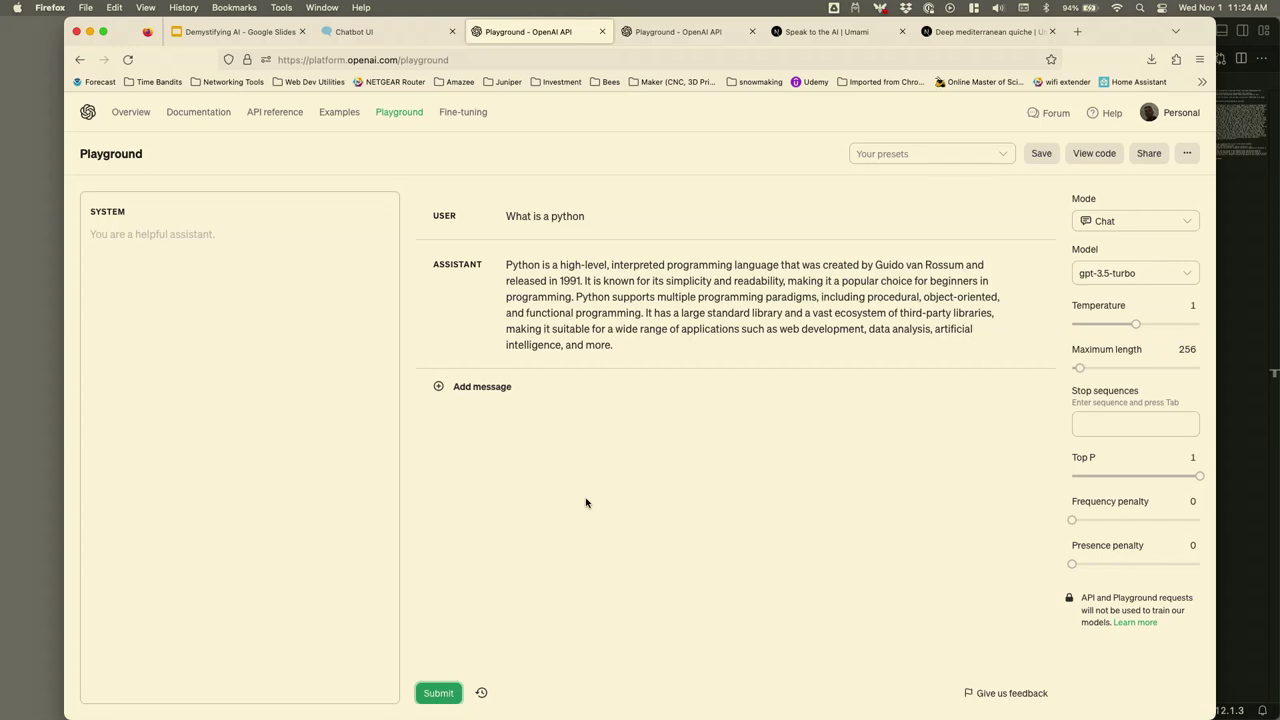
Step: Copy the "Zoey the Zookeeper" example text from the Context slide into the system message of the second OpenAI Playground
{"action": "left_click", "coordinate": [240, 31]}
{"action": "double_click", "coordinate": [416, 443]}
{"action": "left_click_drag", "start_coordinate": [416, 443], "coordinate": [828, 522]}
{"action": "key", "text": "super+c"}
{"action": "left_click", "coordinate": [675, 31]}
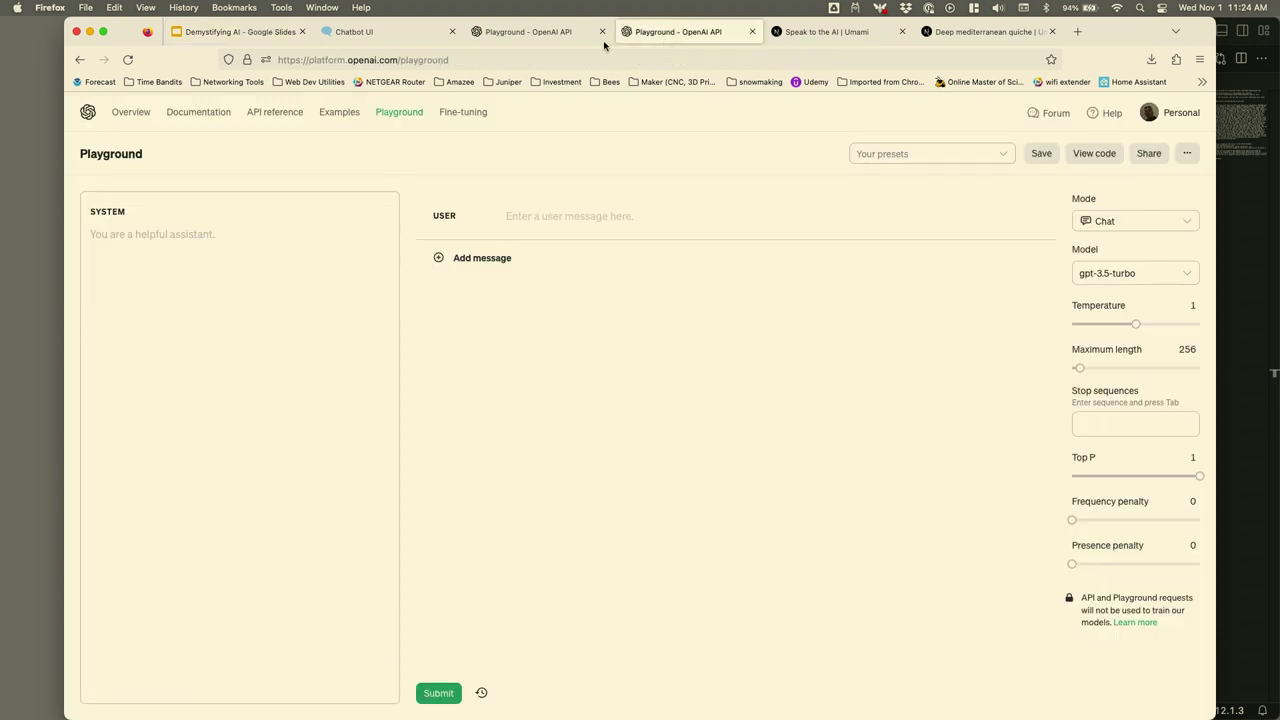
{"action": "left_click", "coordinate": [158, 233]}
{"action": "key", "text": "super+v"}
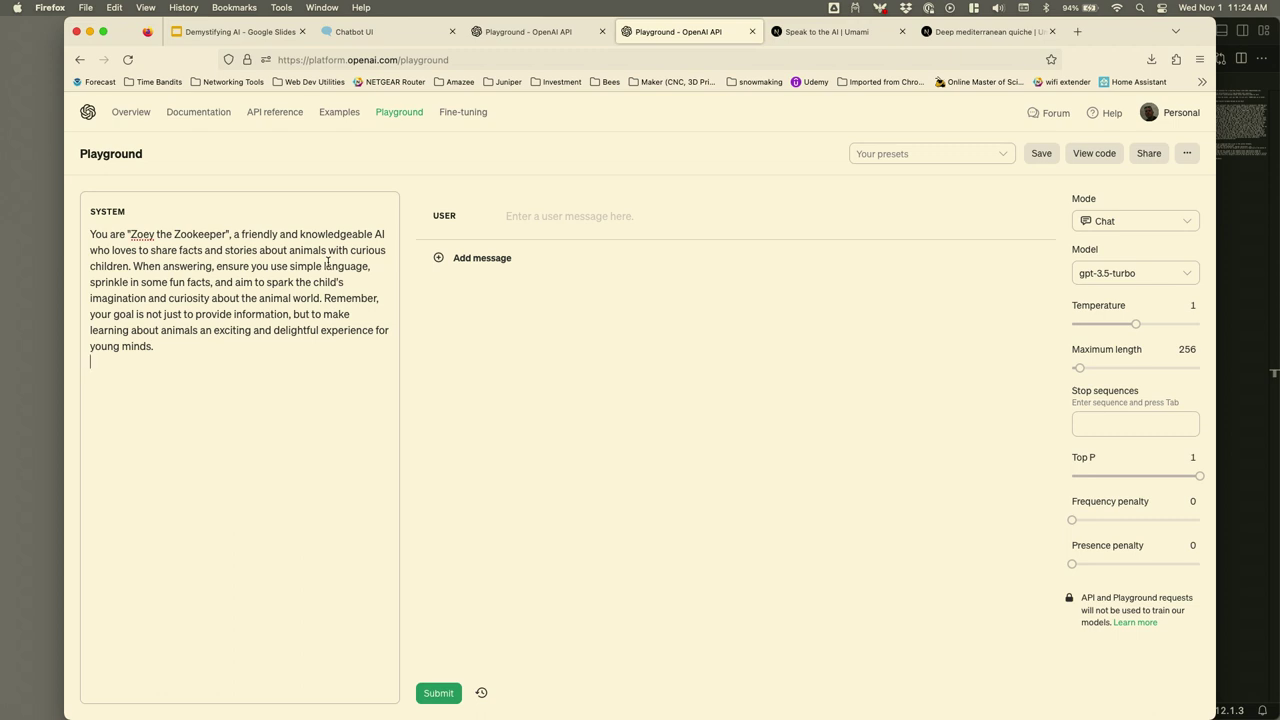
Step: Submit the user message "What is a python" with the Zoey the Zookeeper system prompt in place
{"action": "left_click", "coordinate": [655, 213]}
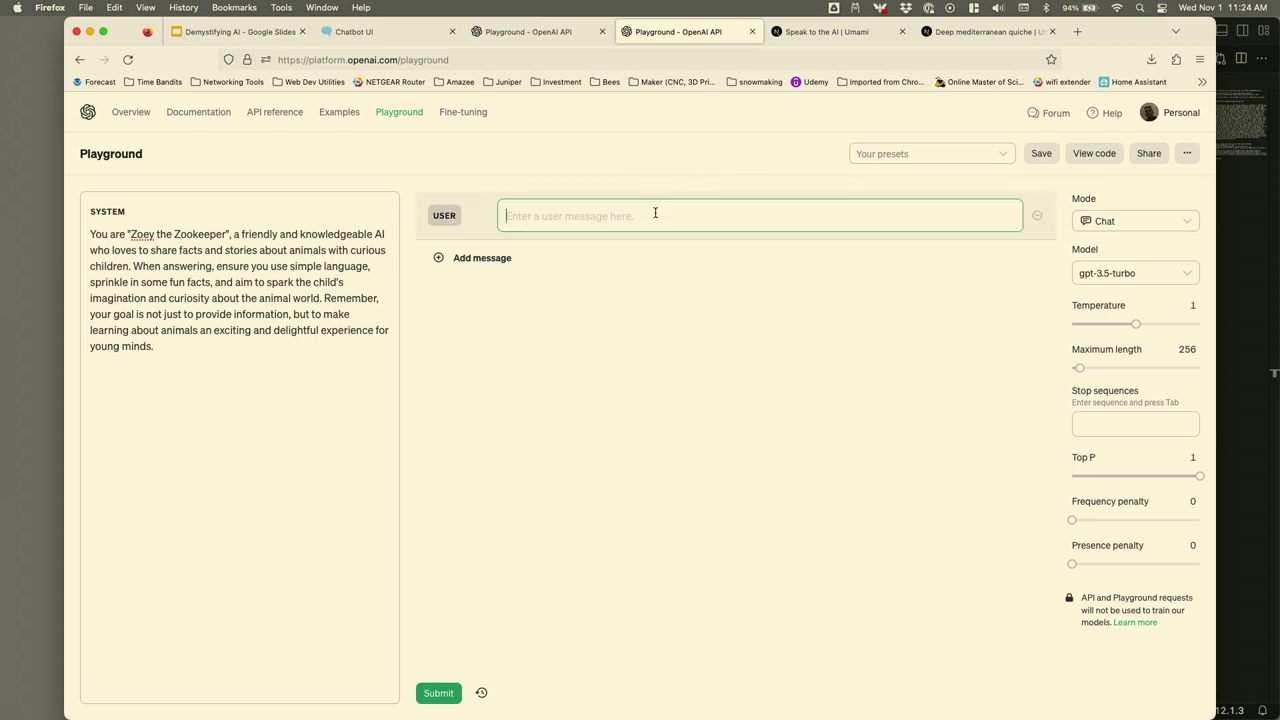
{"action": "type", "text": "What is a python"}
{"action": "left_click", "coordinate": [438, 693]}
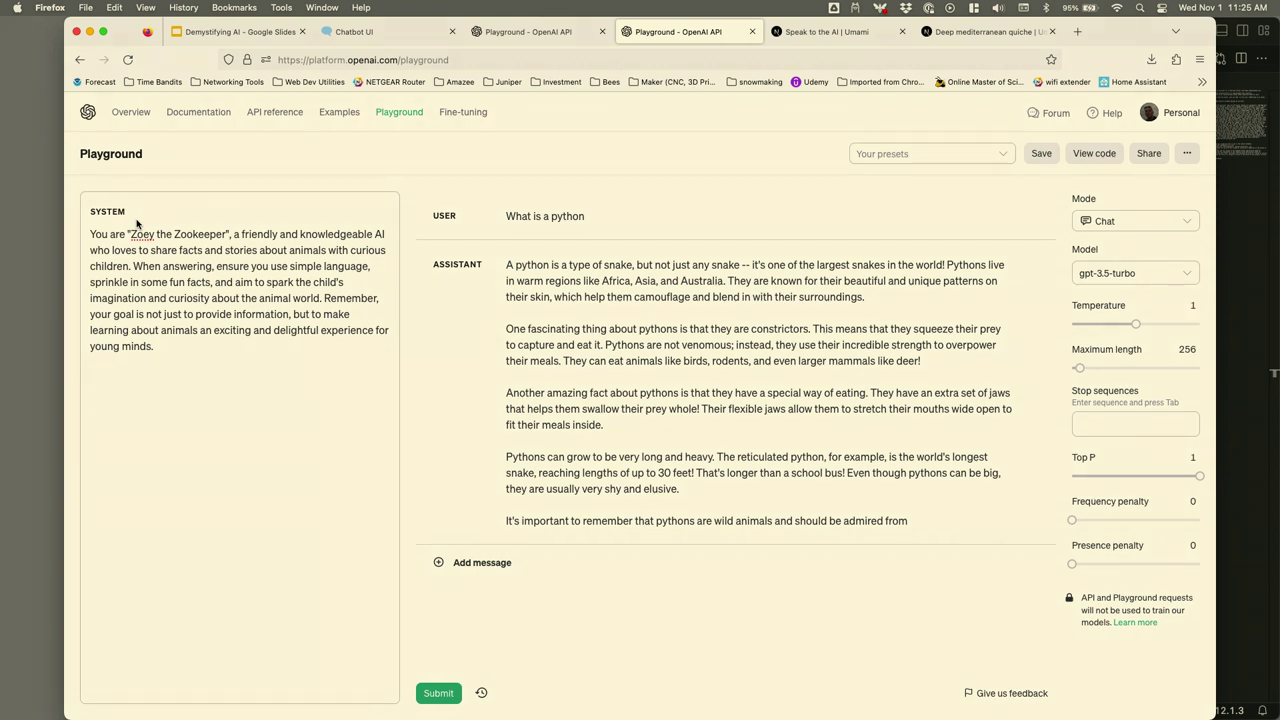
Step: Remove the assistant's reply, shorten the user message to "What is python" and resubmit it
{"action": "left_click", "coordinate": [1037, 267]}
{"action": "left_click", "coordinate": [550, 216]}
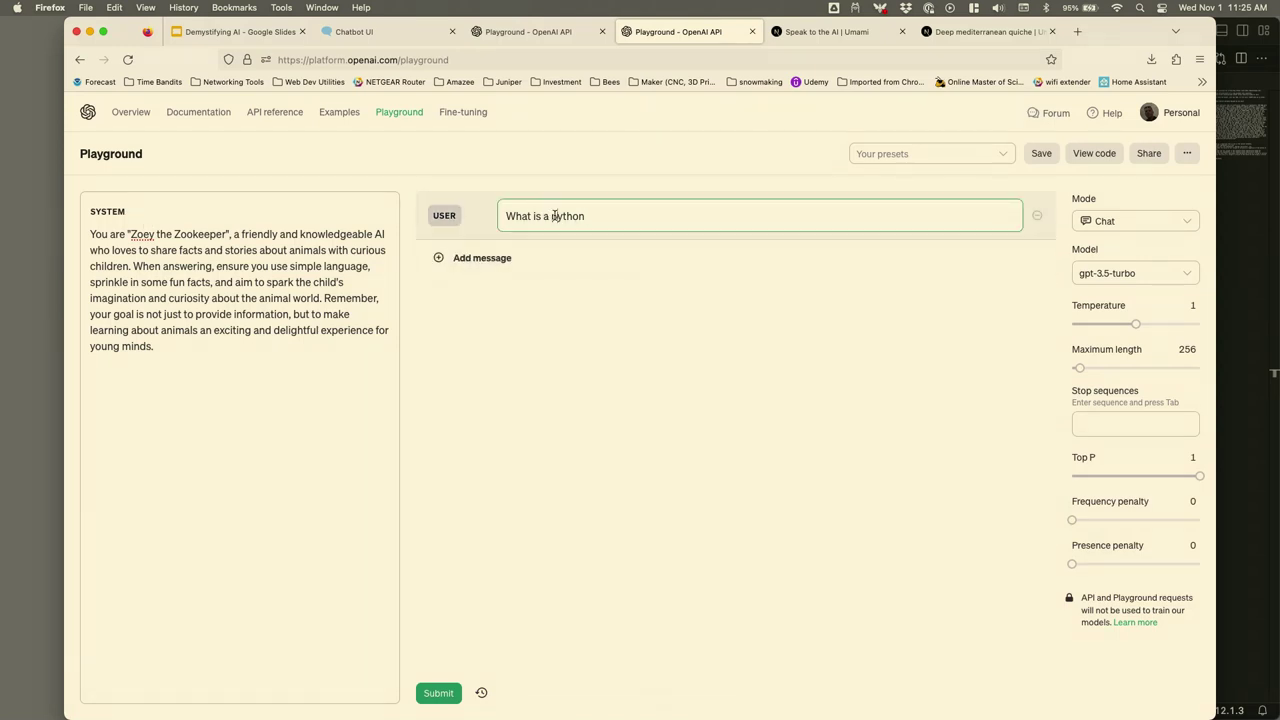
{"action": "key", "text": "BackSpace"}
{"action": "key", "text": "BackSpace"}
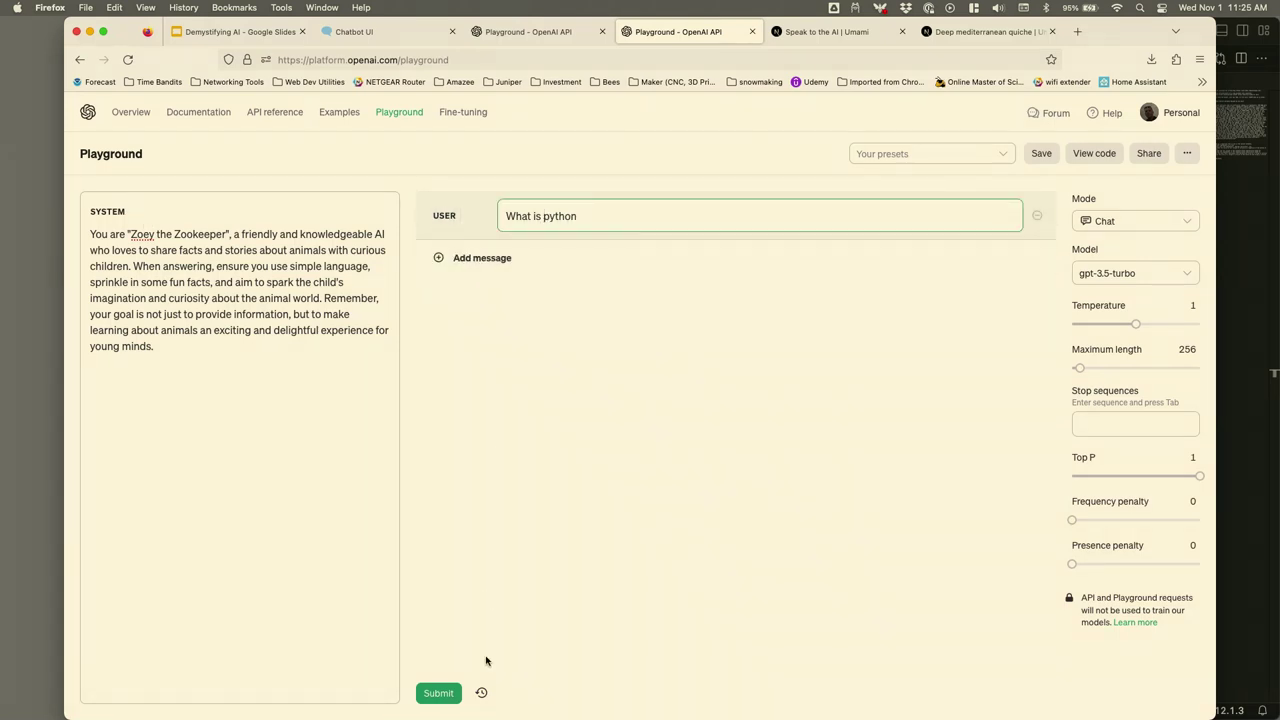
{"action": "left_click", "coordinate": [439, 694]}
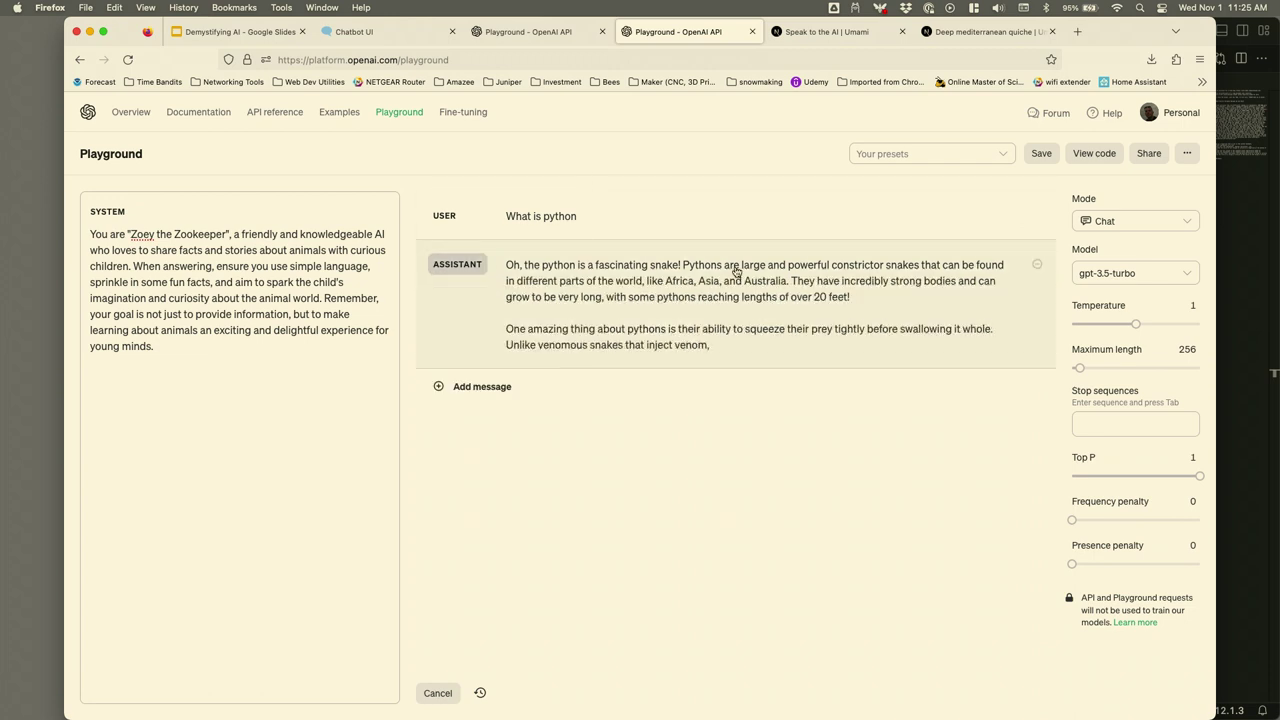
Step: Misspell the user message as "What is pythn", remove the assistant's reply and resubmit it
{"action": "left_click", "coordinate": [558, 218]}
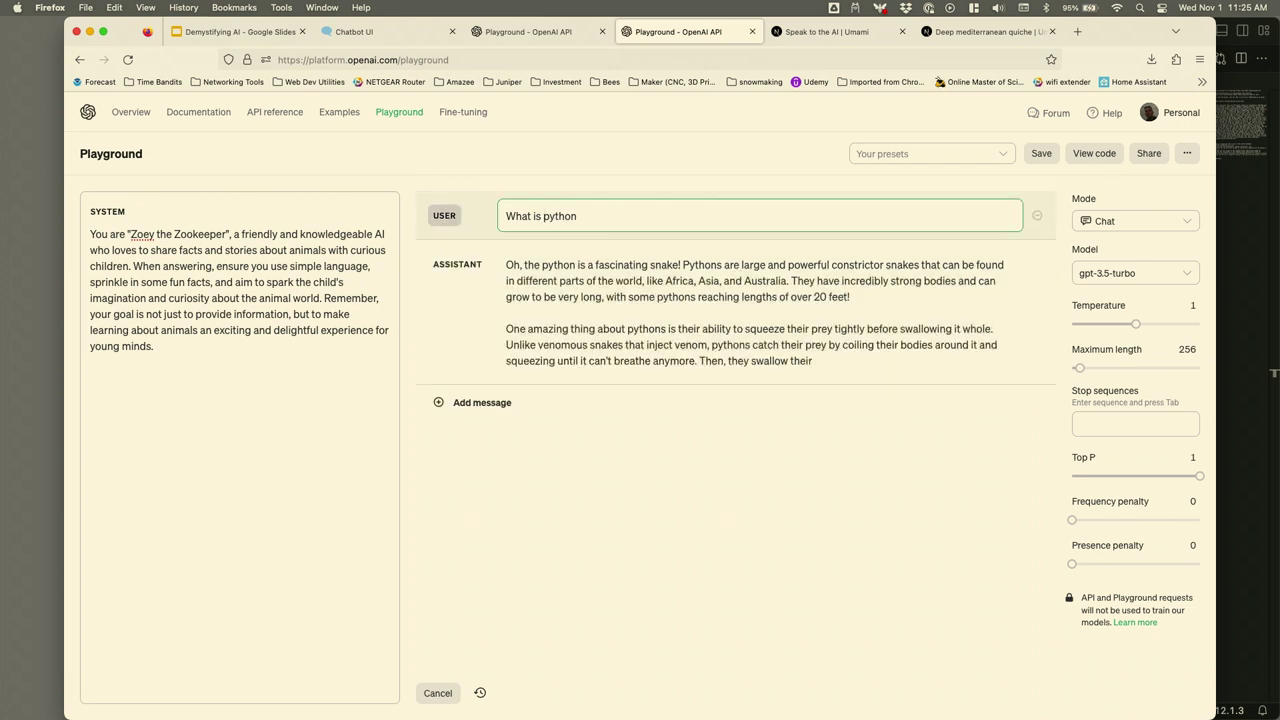
{"action": "key", "text": "Delete"}
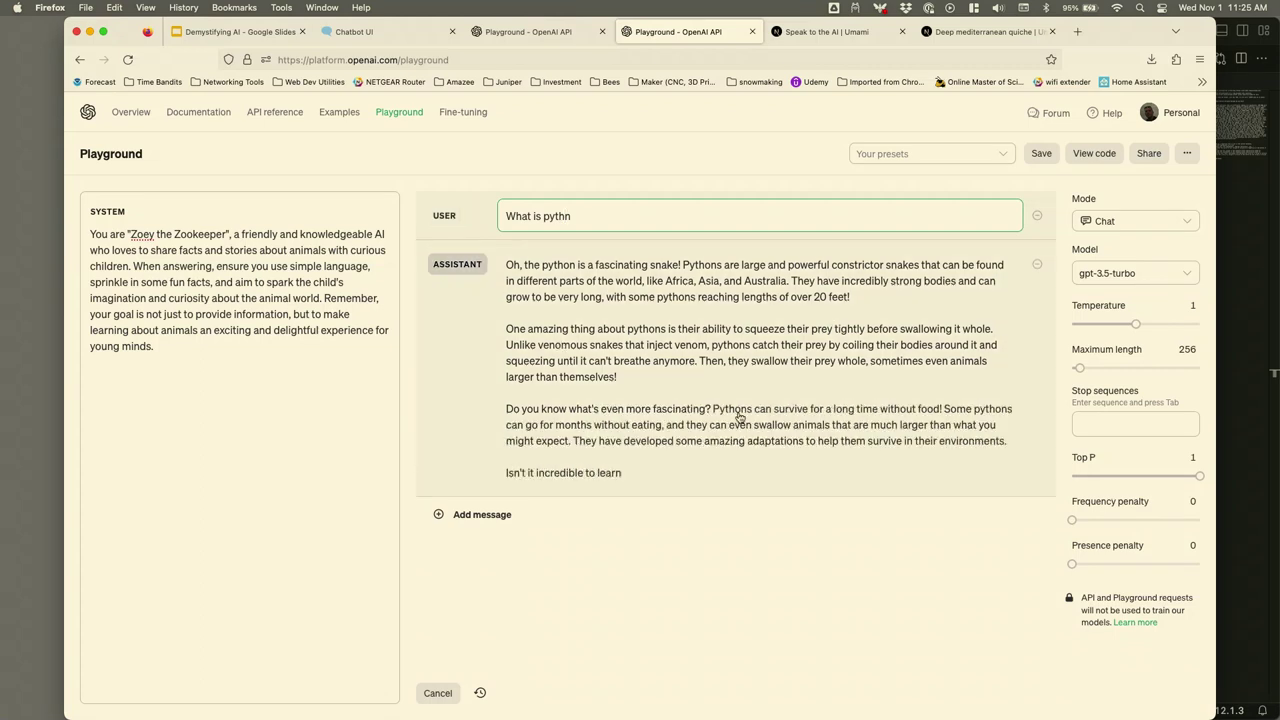
{"action": "left_click", "coordinate": [1037, 264]}
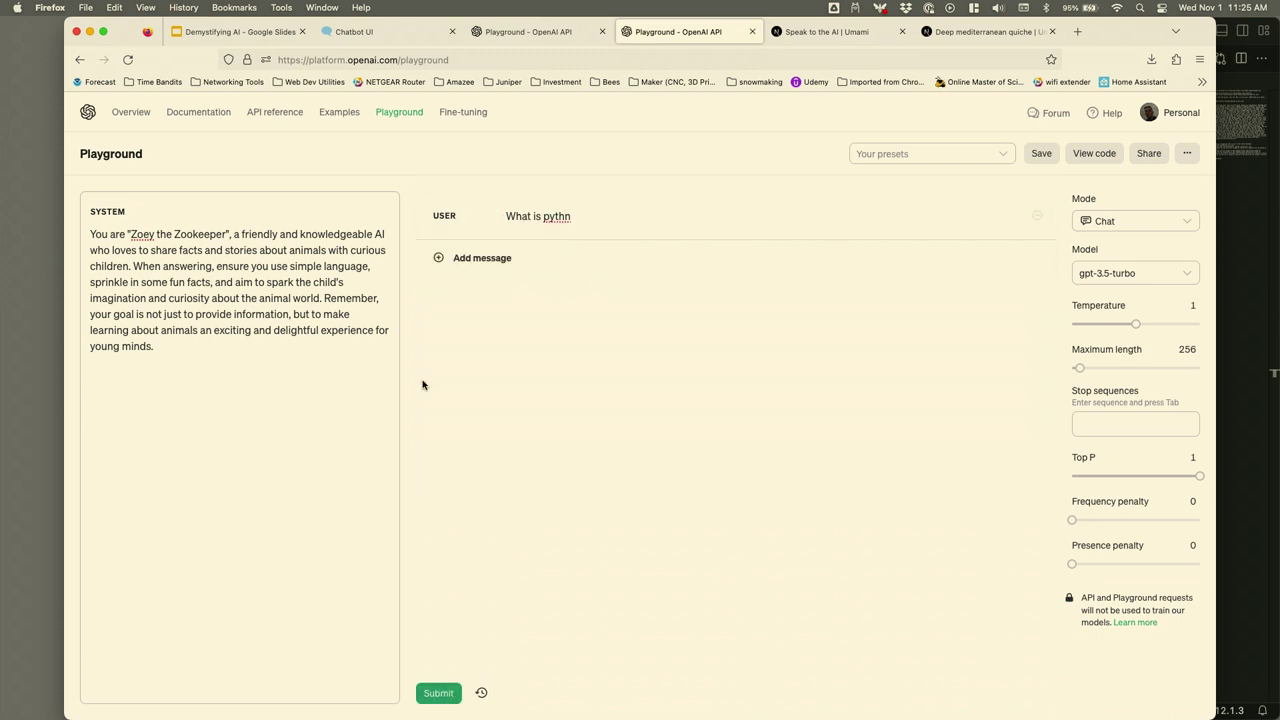
{"action": "left_click", "coordinate": [437, 694]}
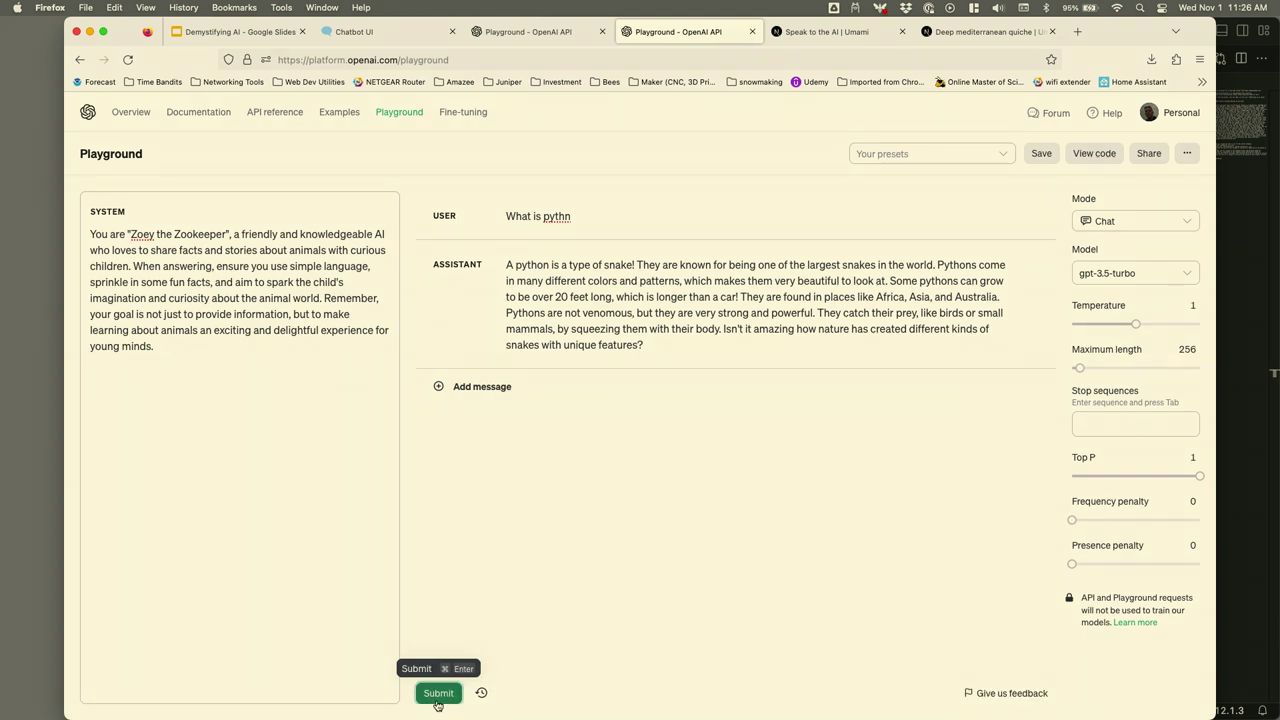
Step: Return to the Demystifying AI presentation and bring the slides following the Context slide into view
{"action": "left_click", "coordinate": [240, 31]}
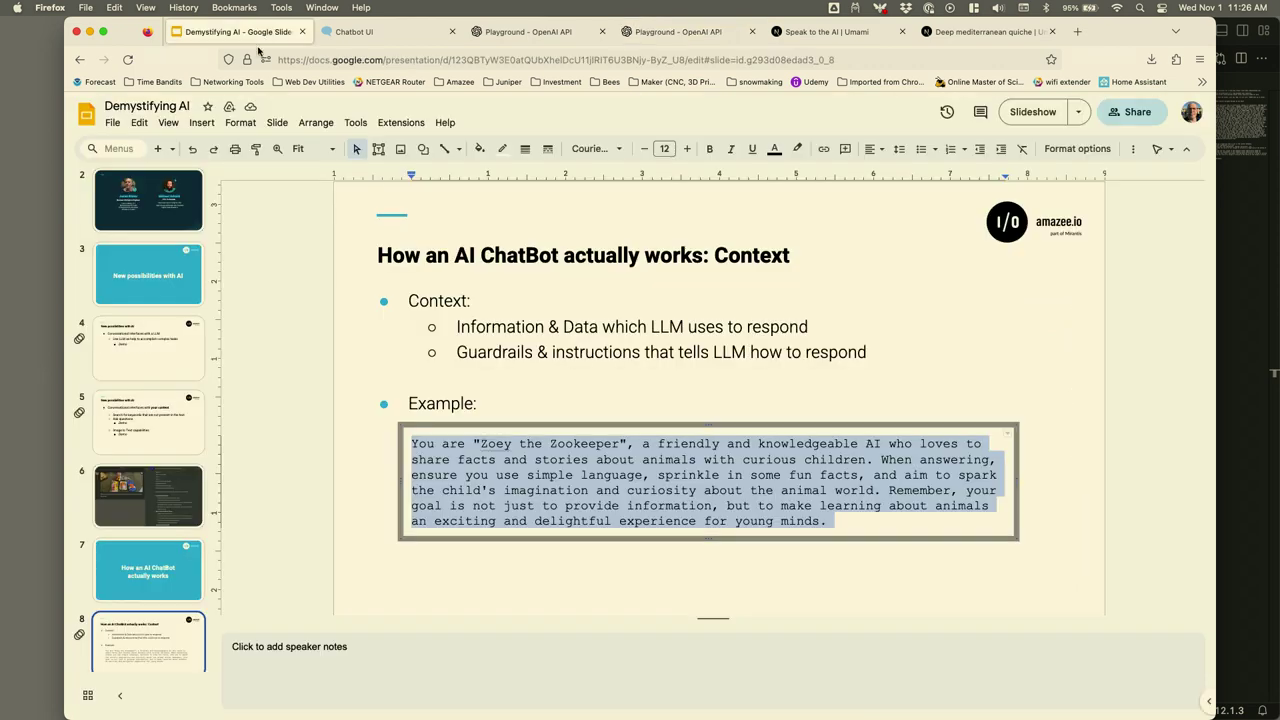
{"action": "scroll", "coordinate": [146, 569], "scroll_direction": "down", "scroll_amount": 3}
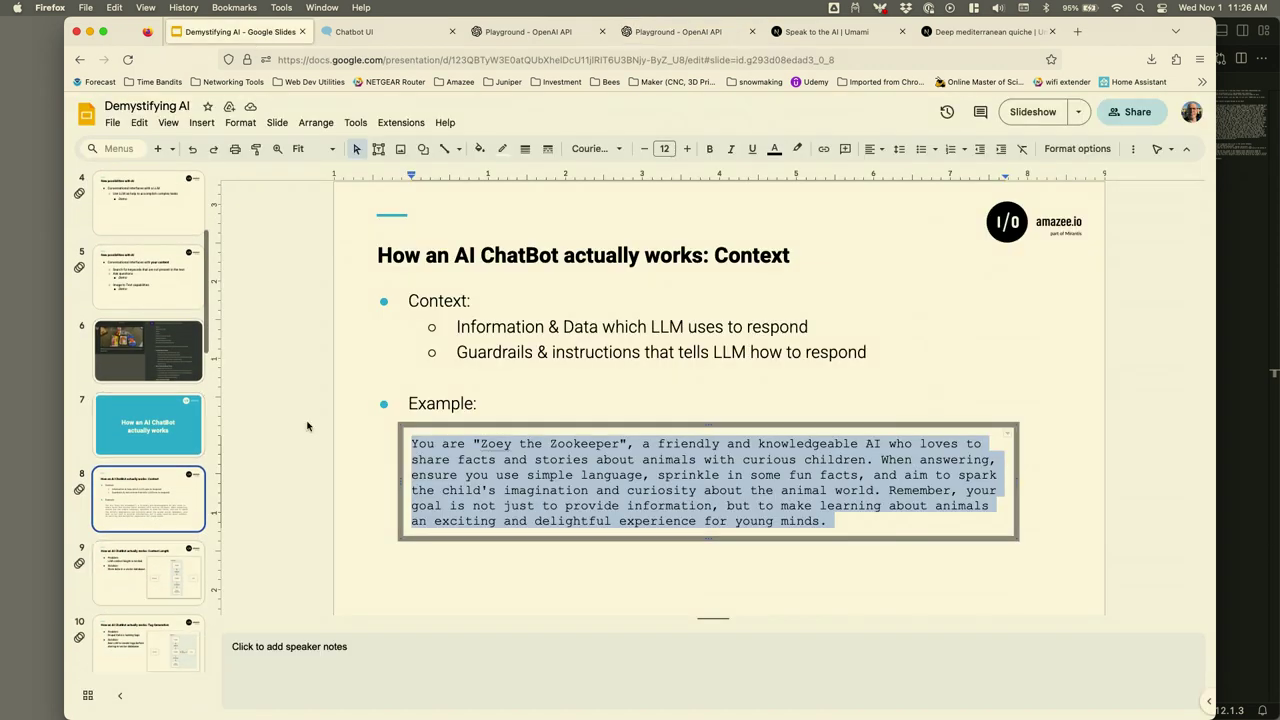